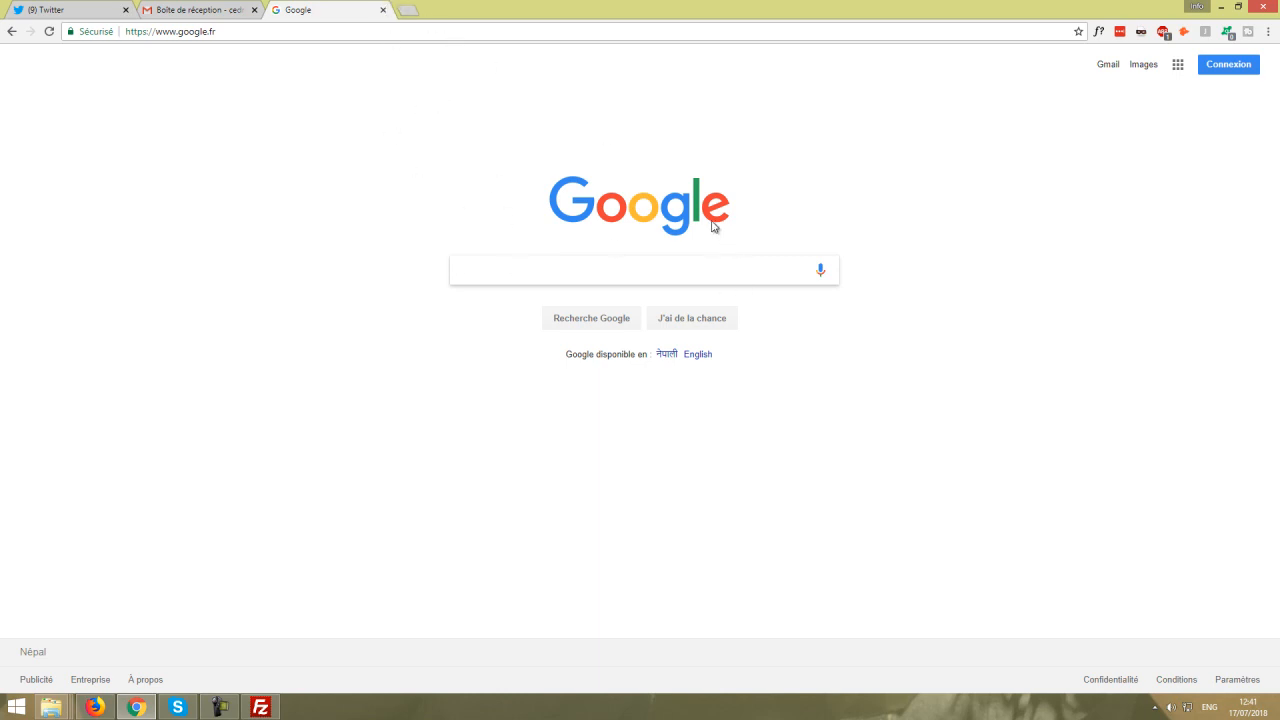
Search Google for "webmaster tools" and open the Search Console home page from the results.
text(web)
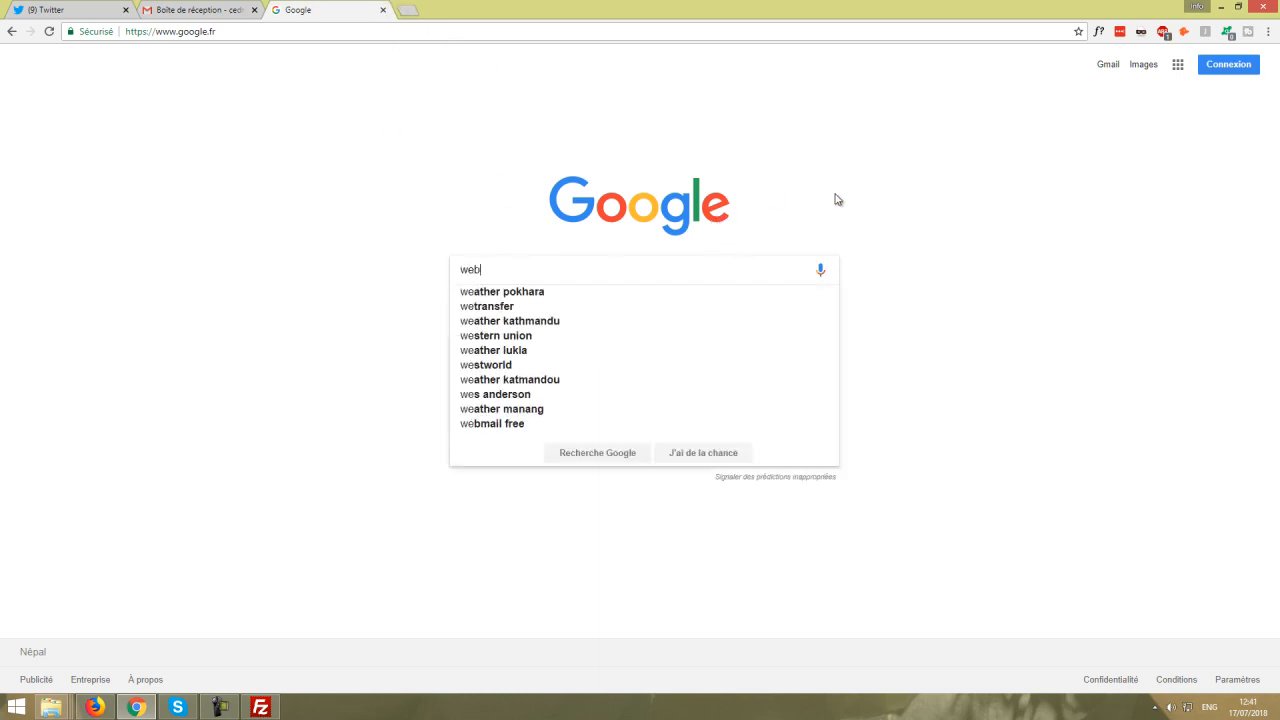
text(master tools)
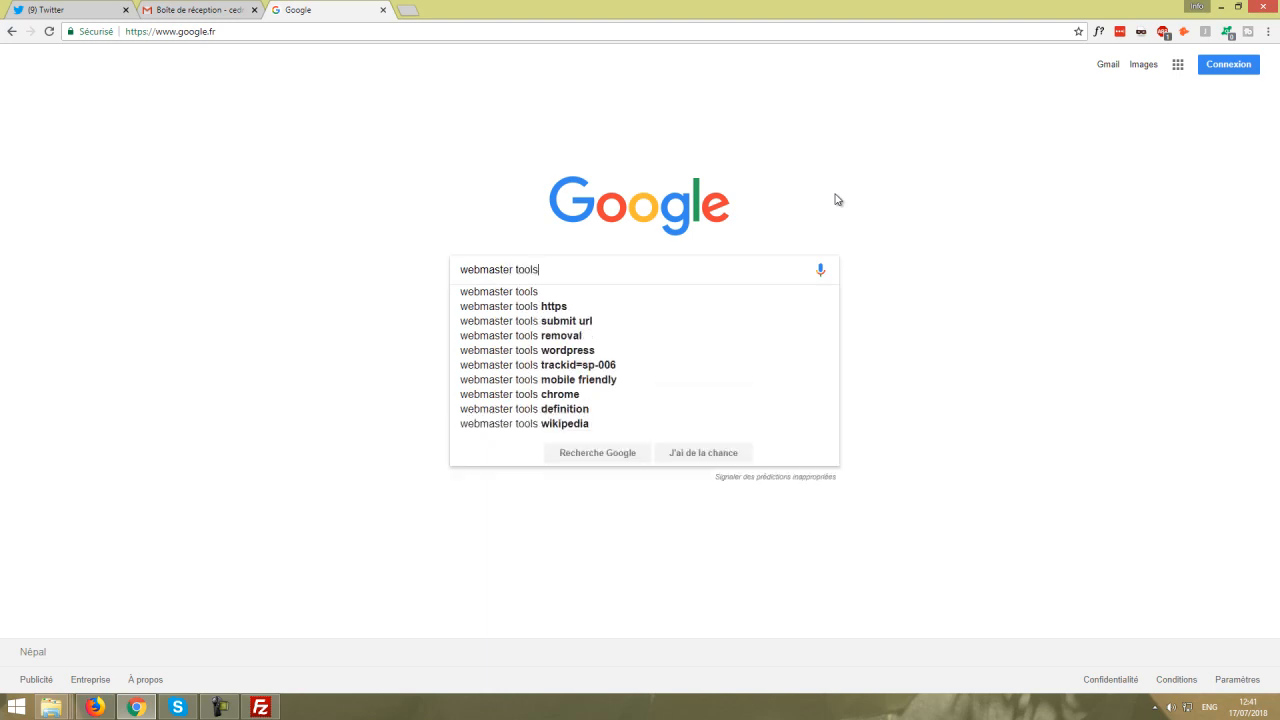
key(Return)
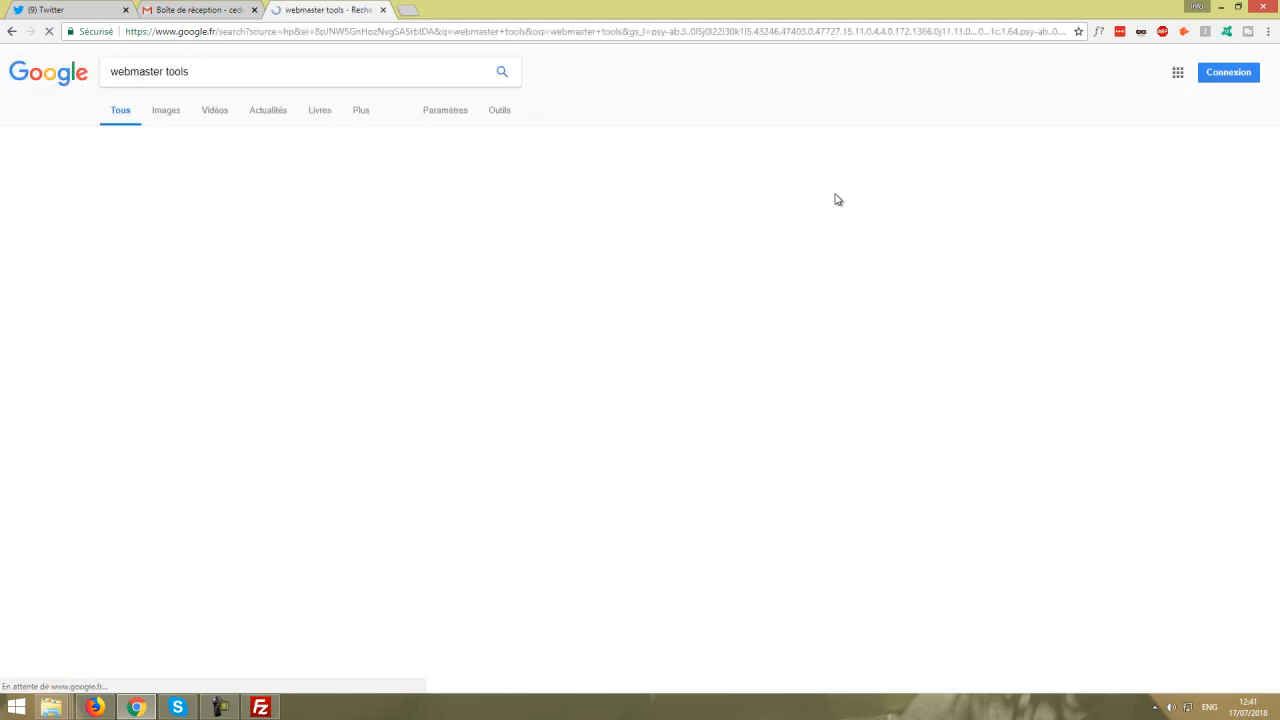
click(143, 330)
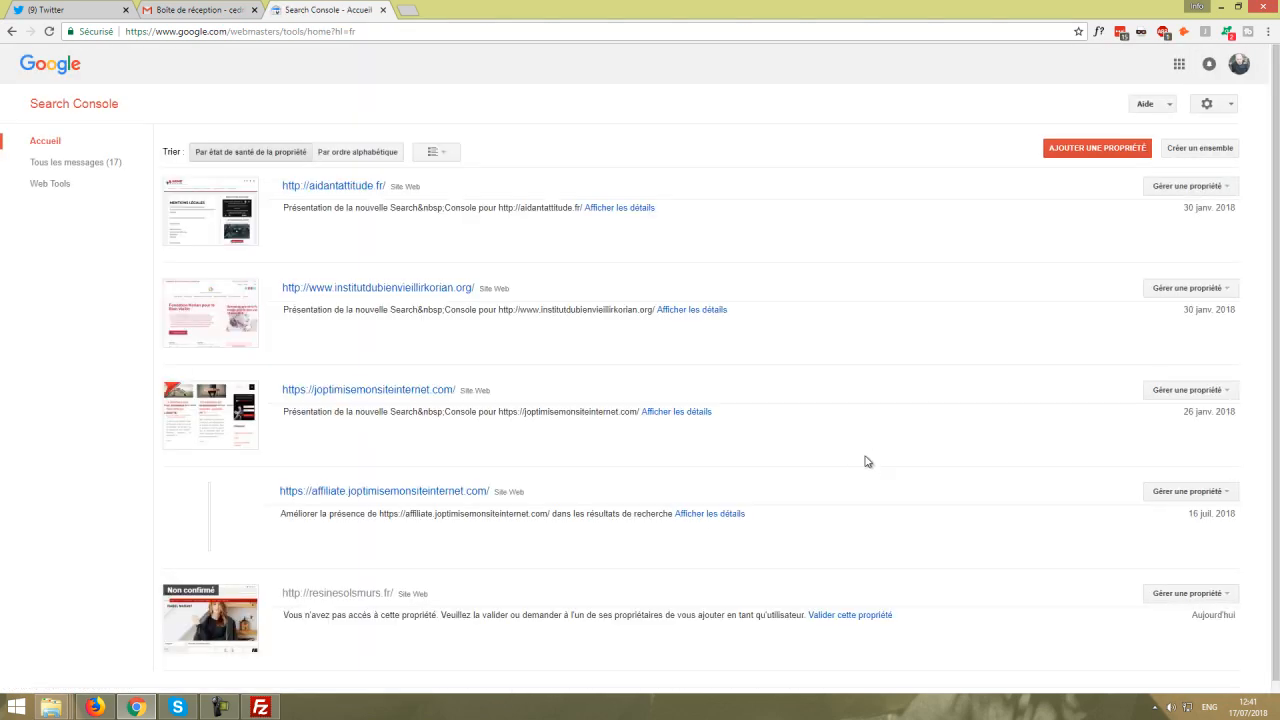
Open demo2-onirisweb.com/wp-admin in a new browser tab and log in to WordPress with the prefilled credentials.
click(410, 10)
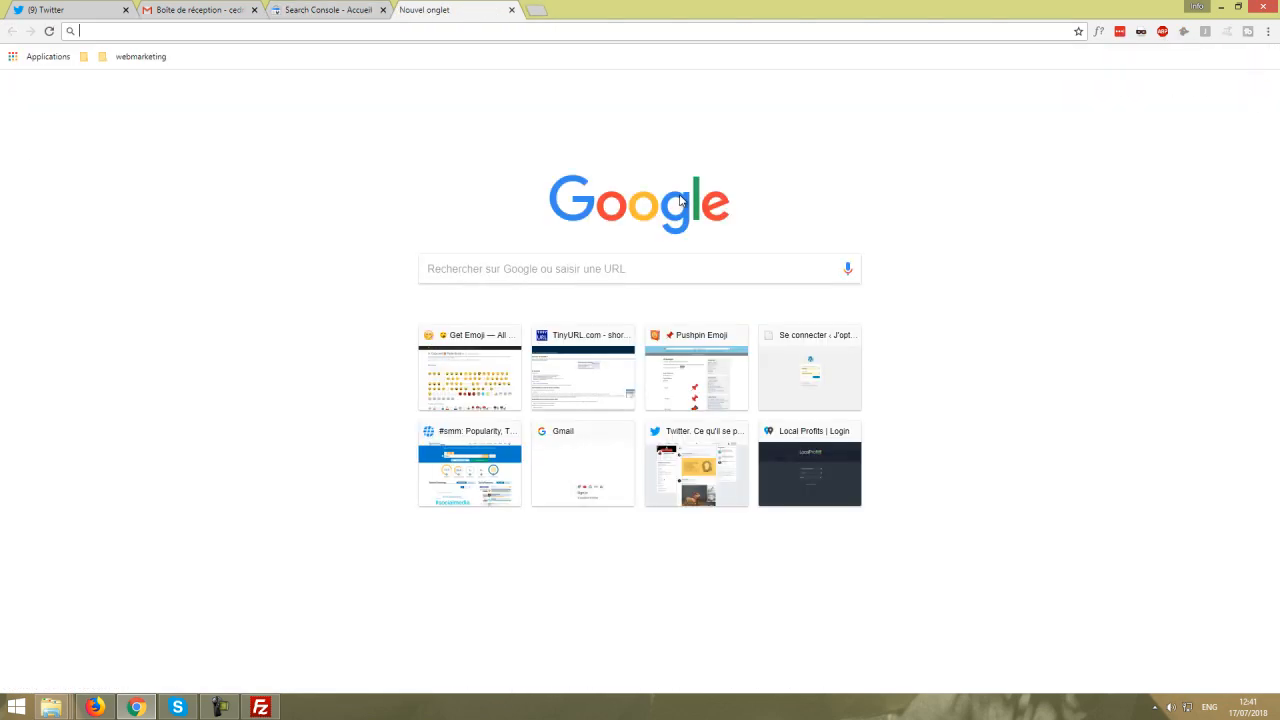
text(demo)
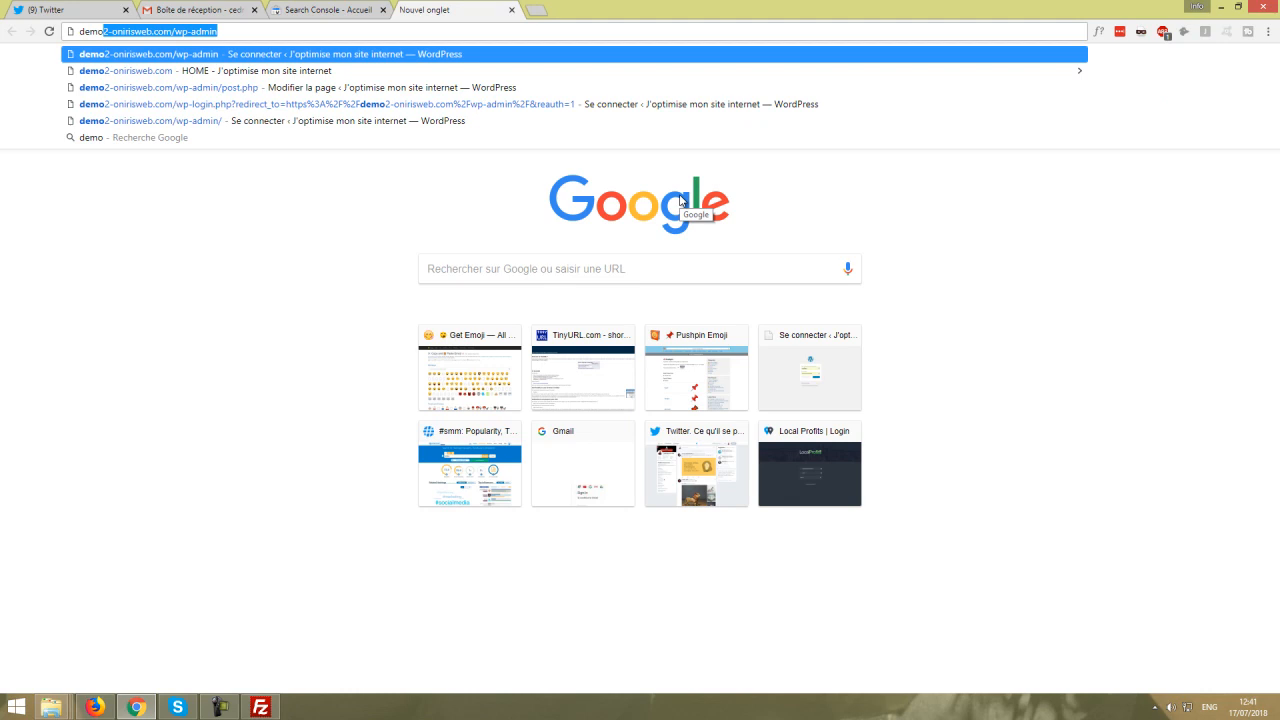
text(2-onirisweb.com/)
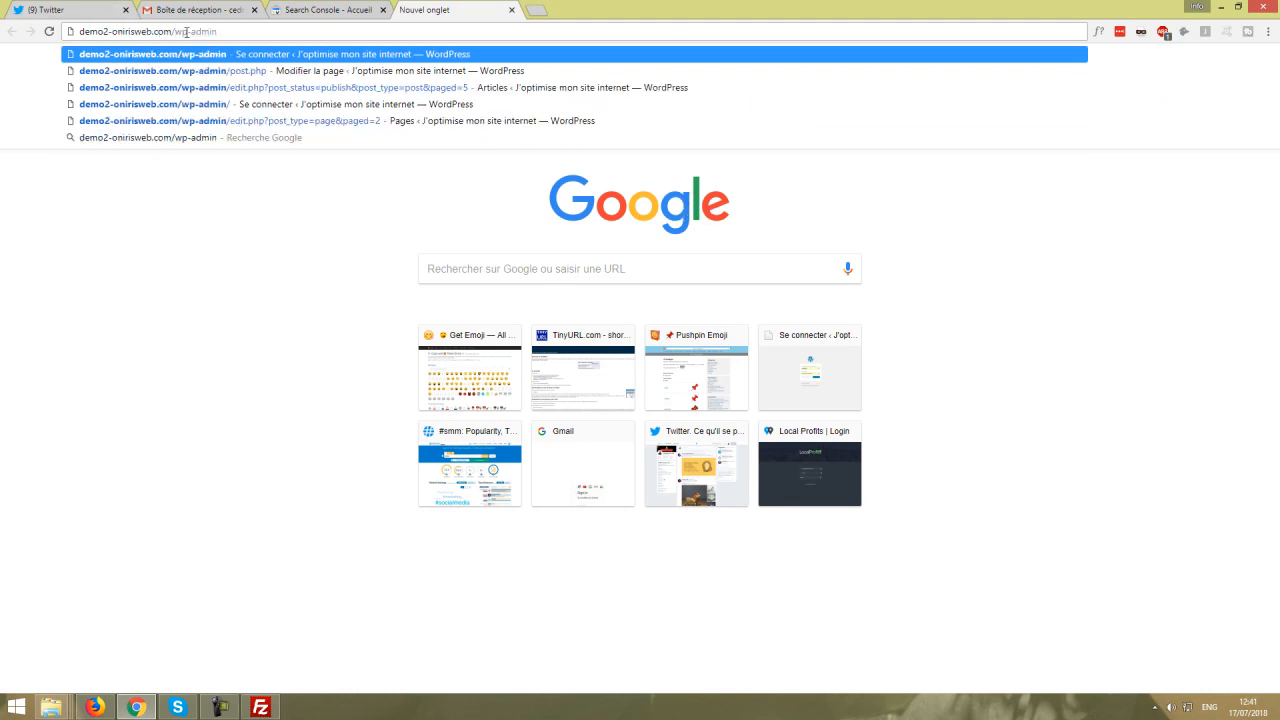
key(BackSpace)
text(w)
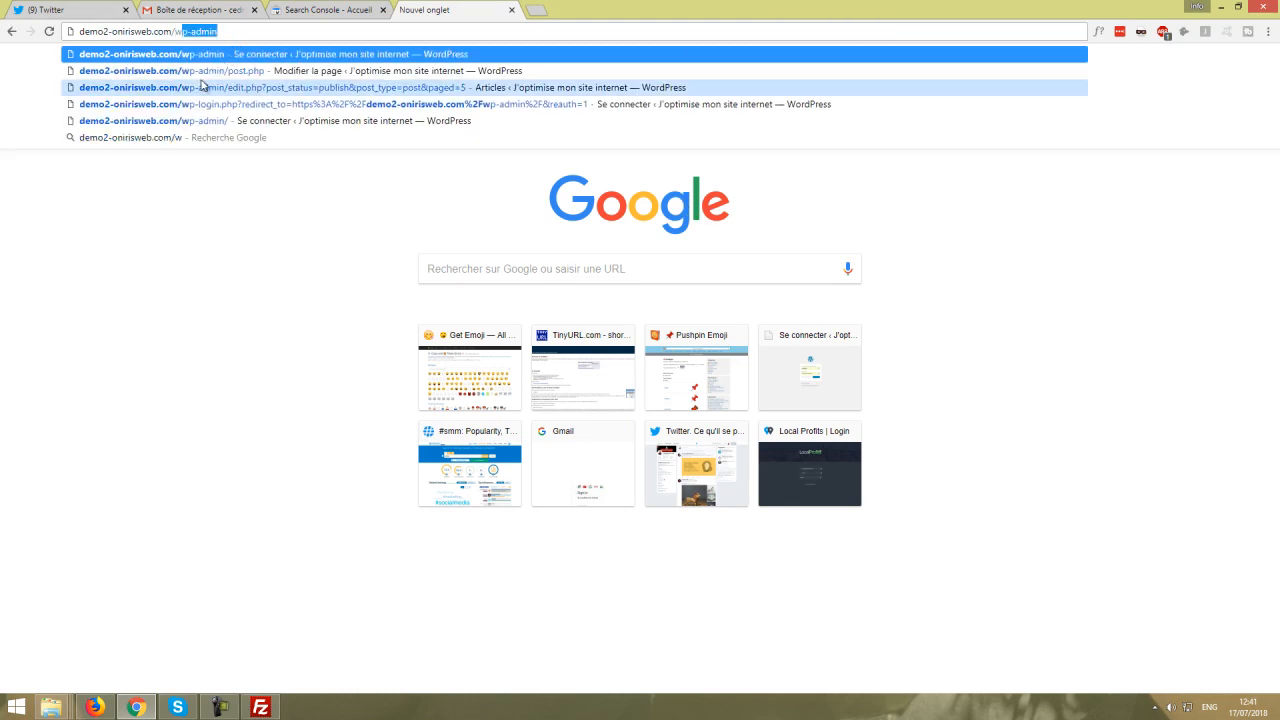
click(196, 55)
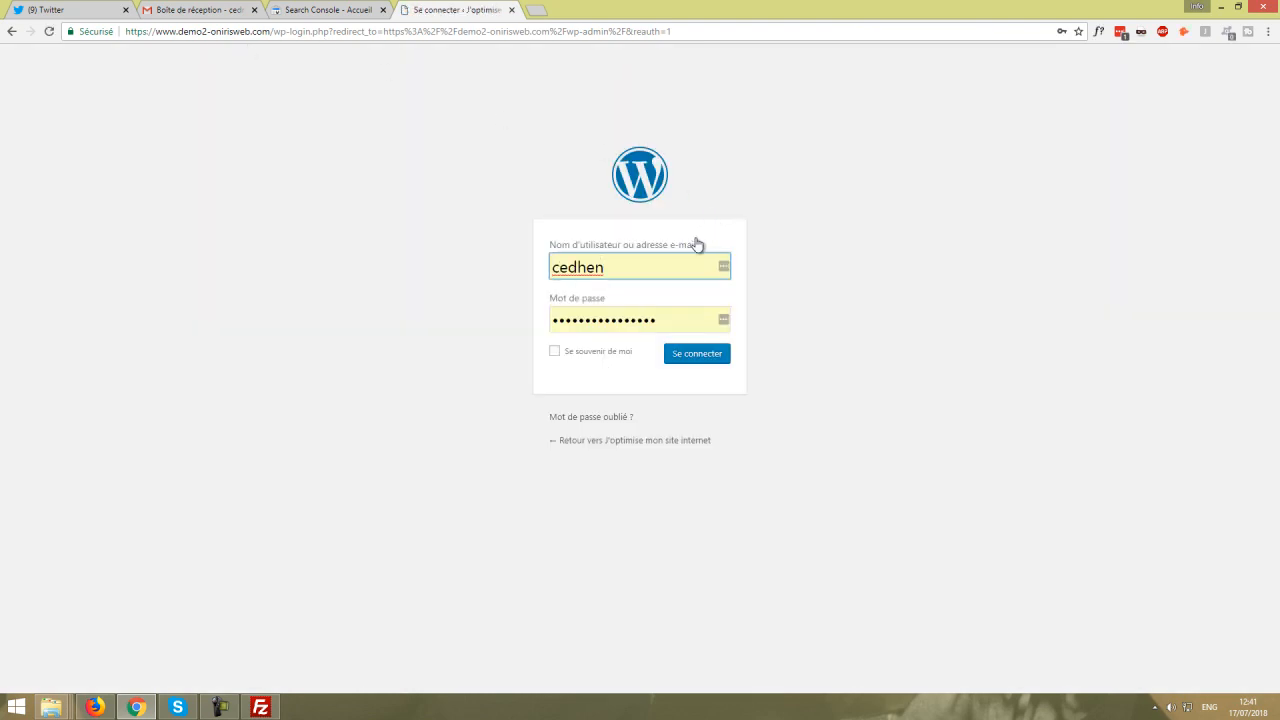
click(696, 358)
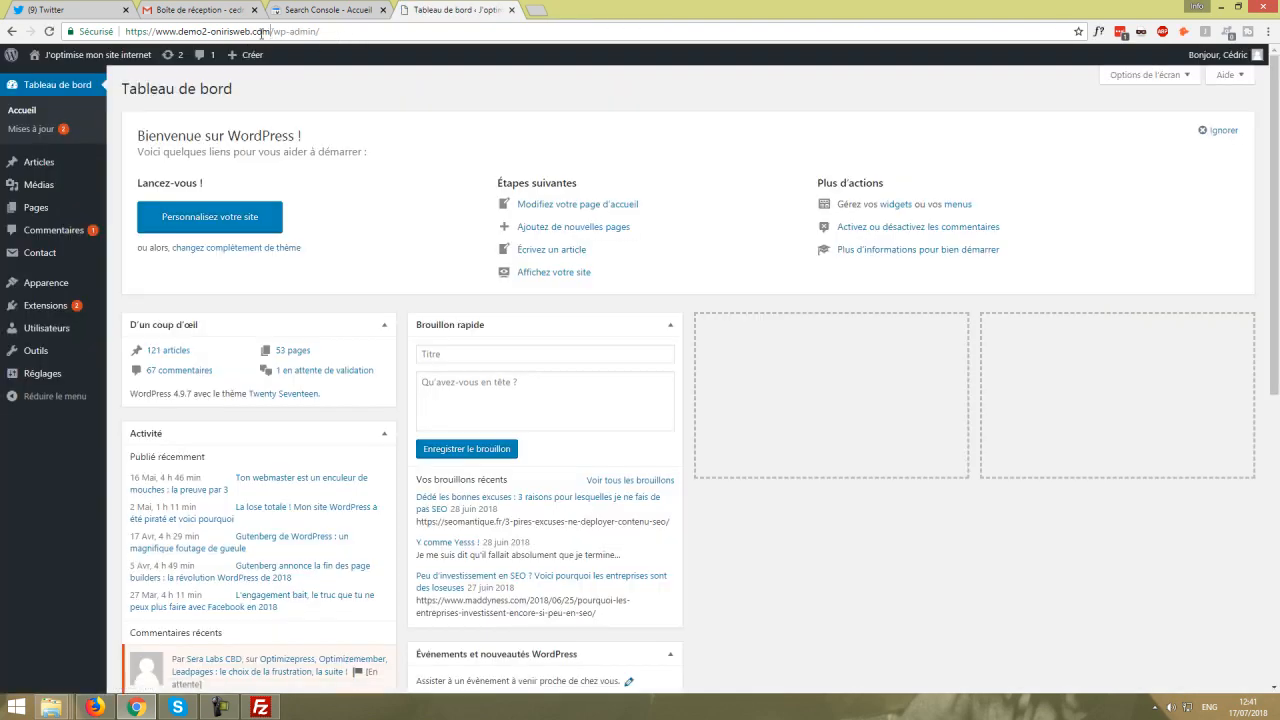
click(307, 12)
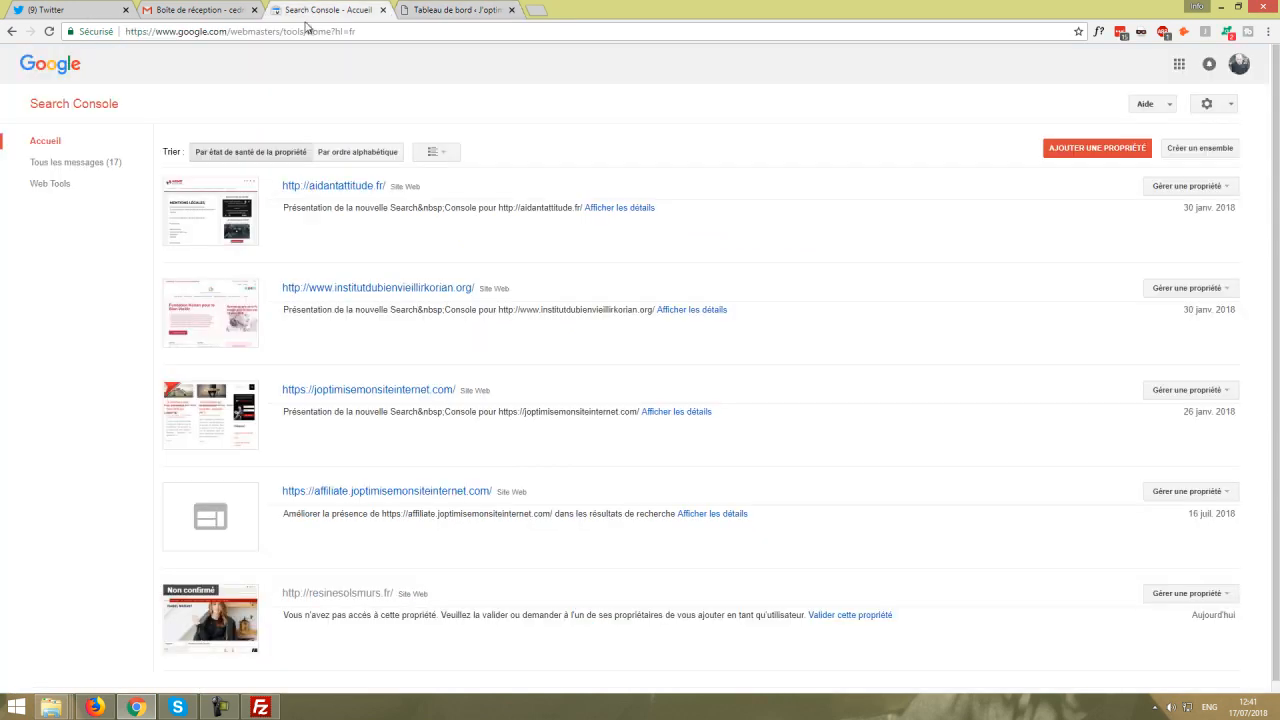
click(1097, 148)
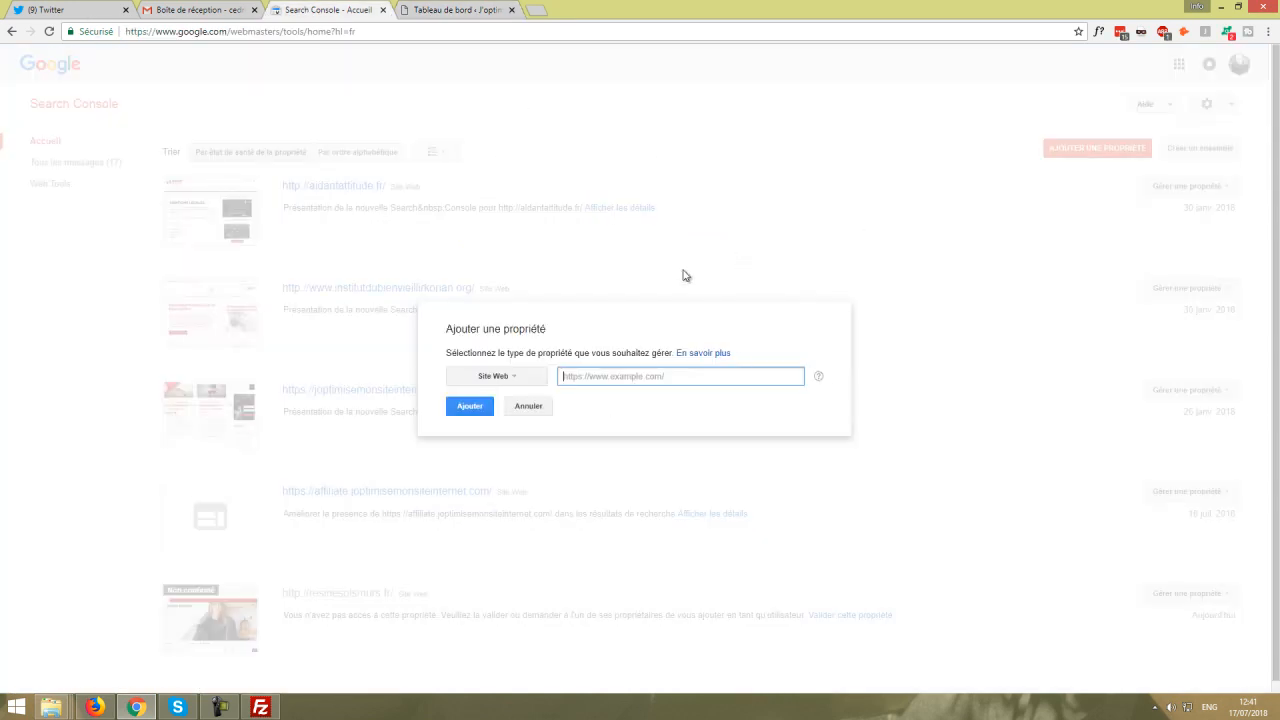
text(https://www.demo2-onirisweb.com)
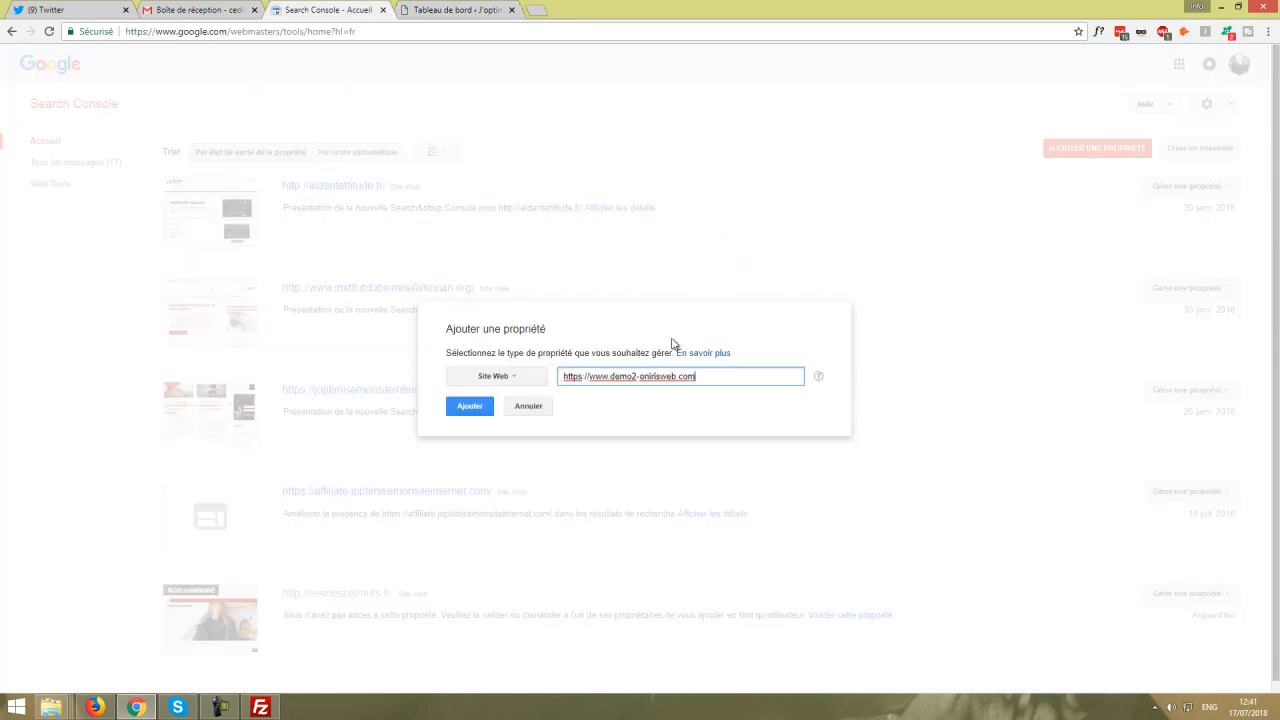
click(465, 414)
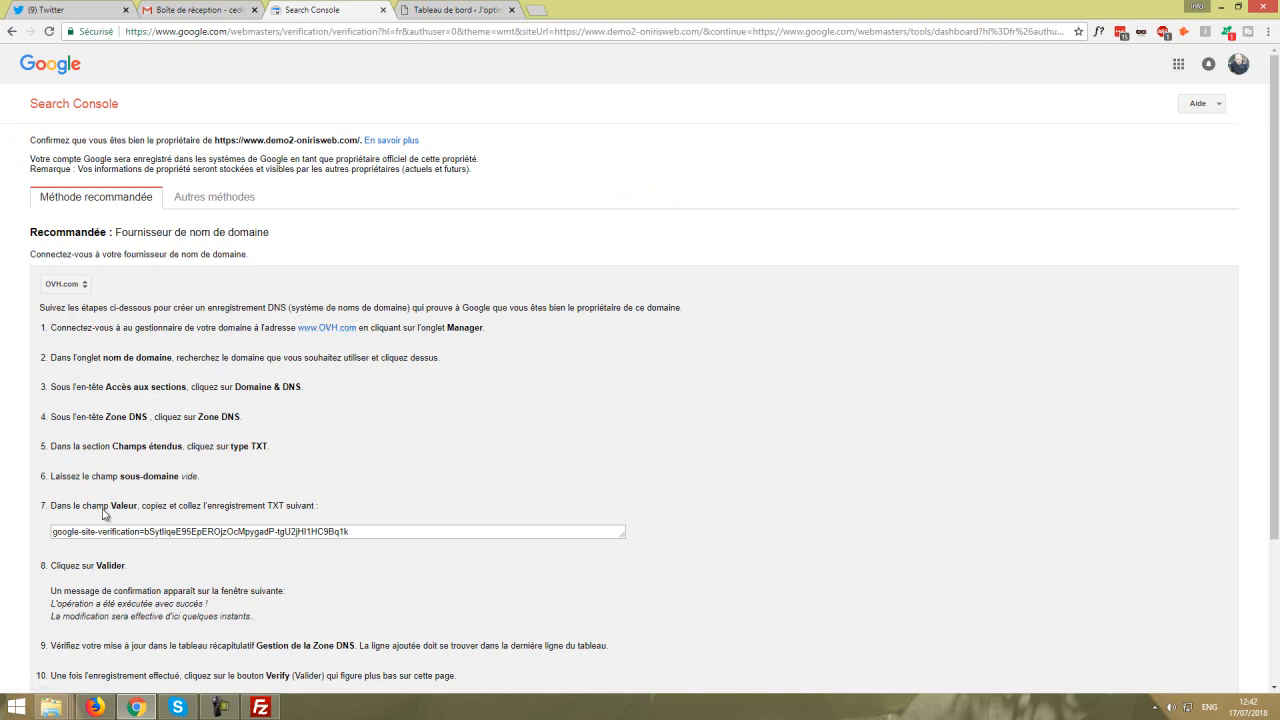
Examine the DNS TXT record given in the recommended OVH.com verification instructions.
click(406, 532)
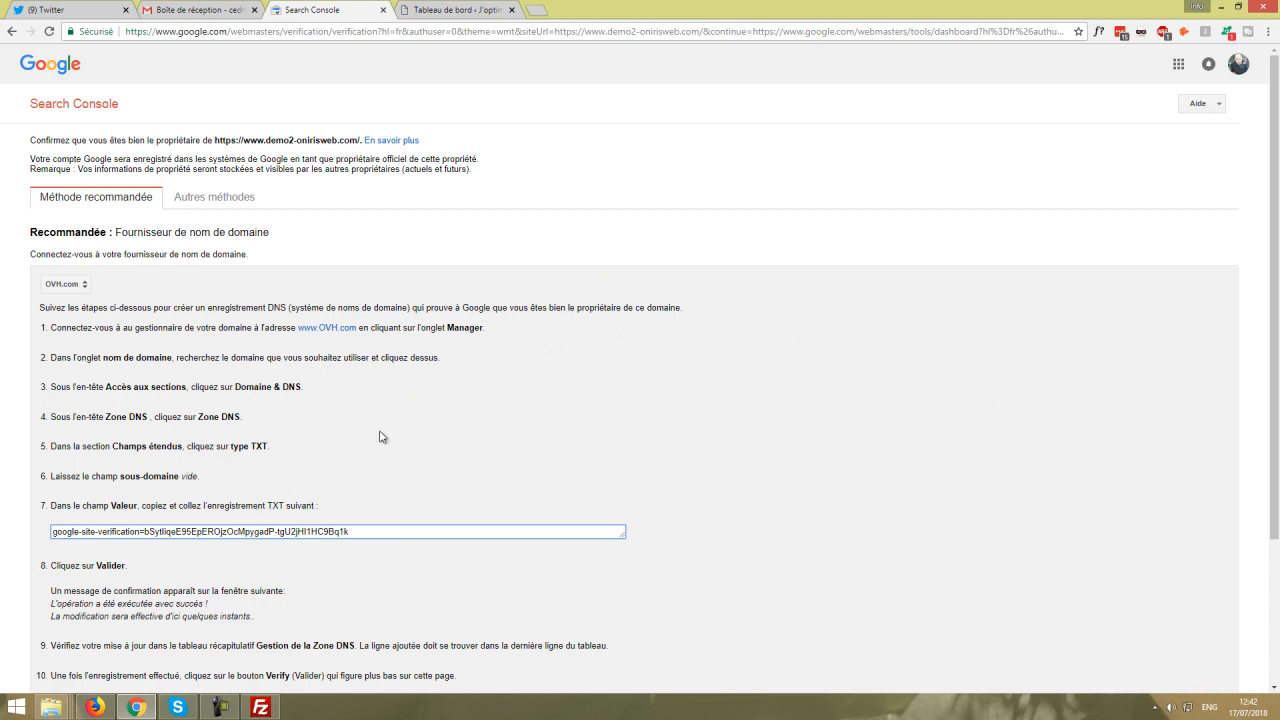
drag(406, 532, 124, 521)
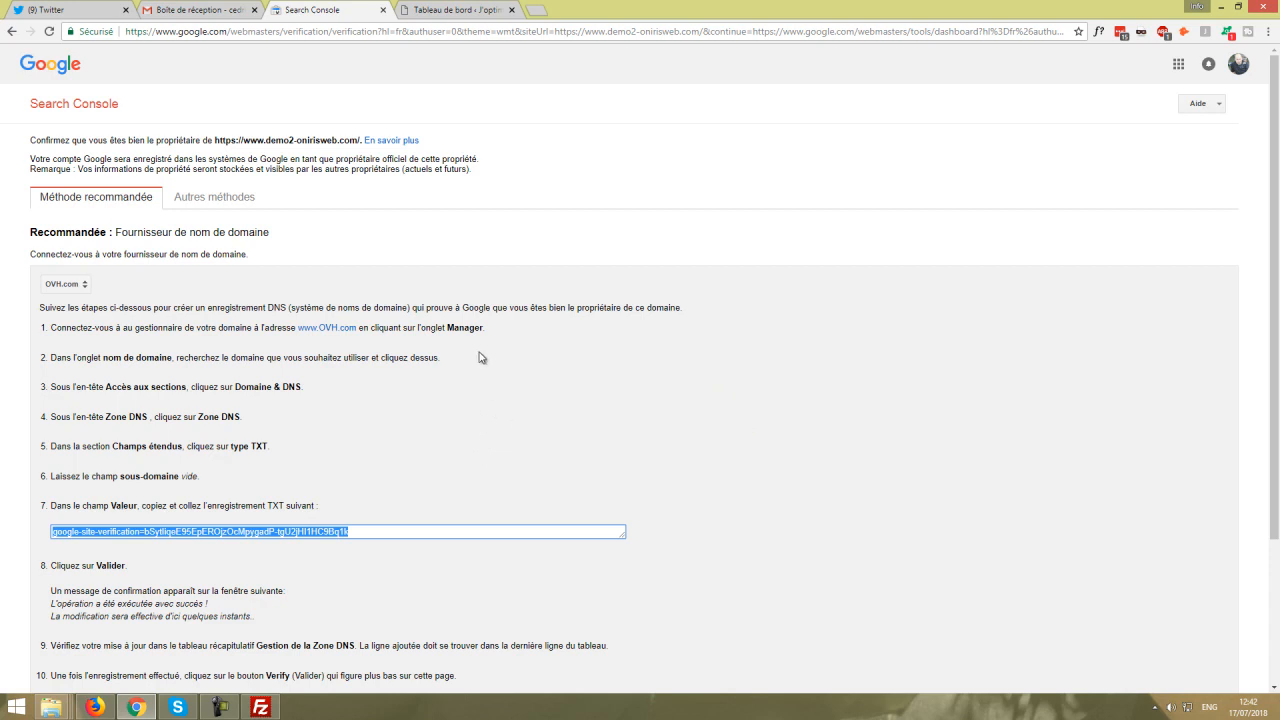
click(236, 215)
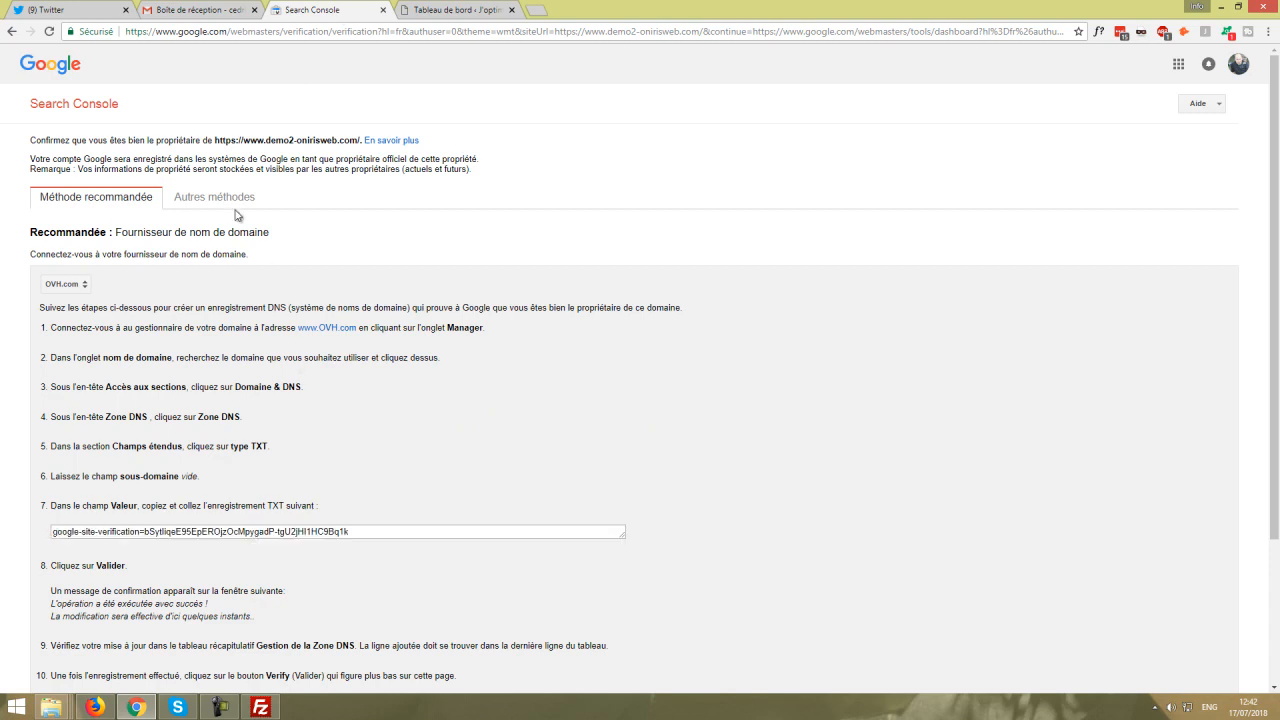
Choose the alternative "Balise HTML" verification method and copy its google-site-verification meta tag.
click(224, 198)
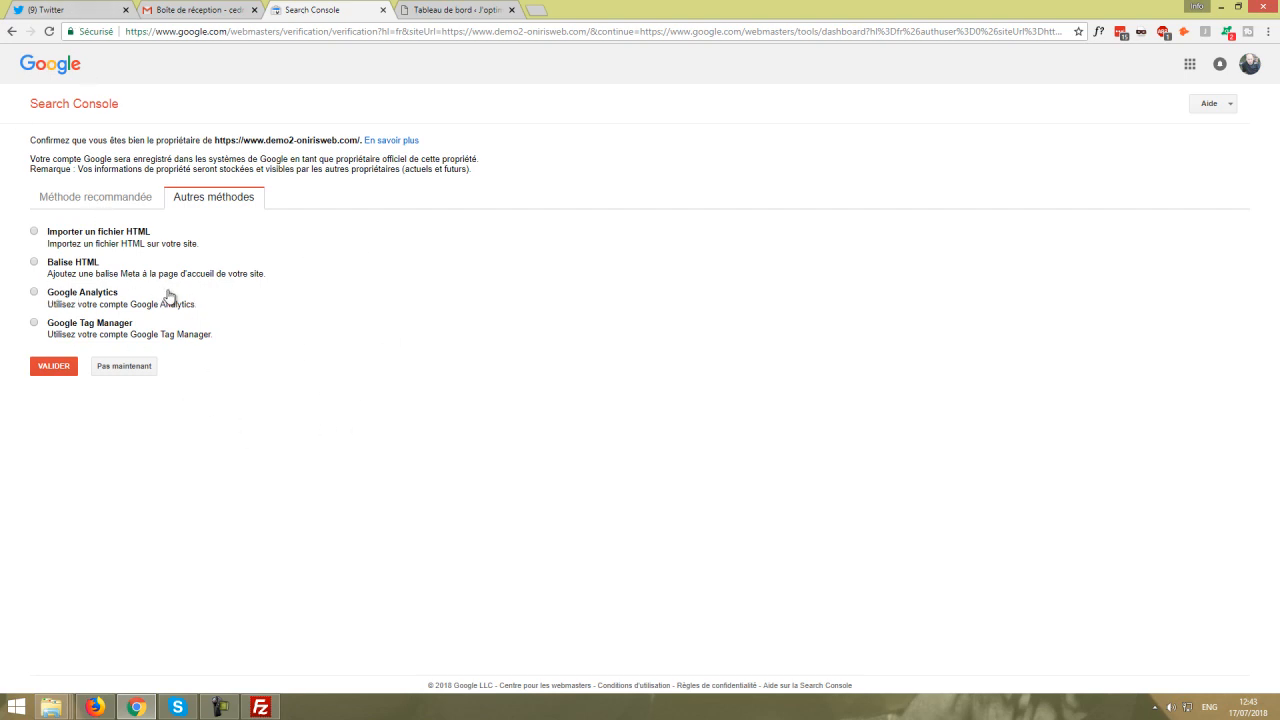
click(33, 262)
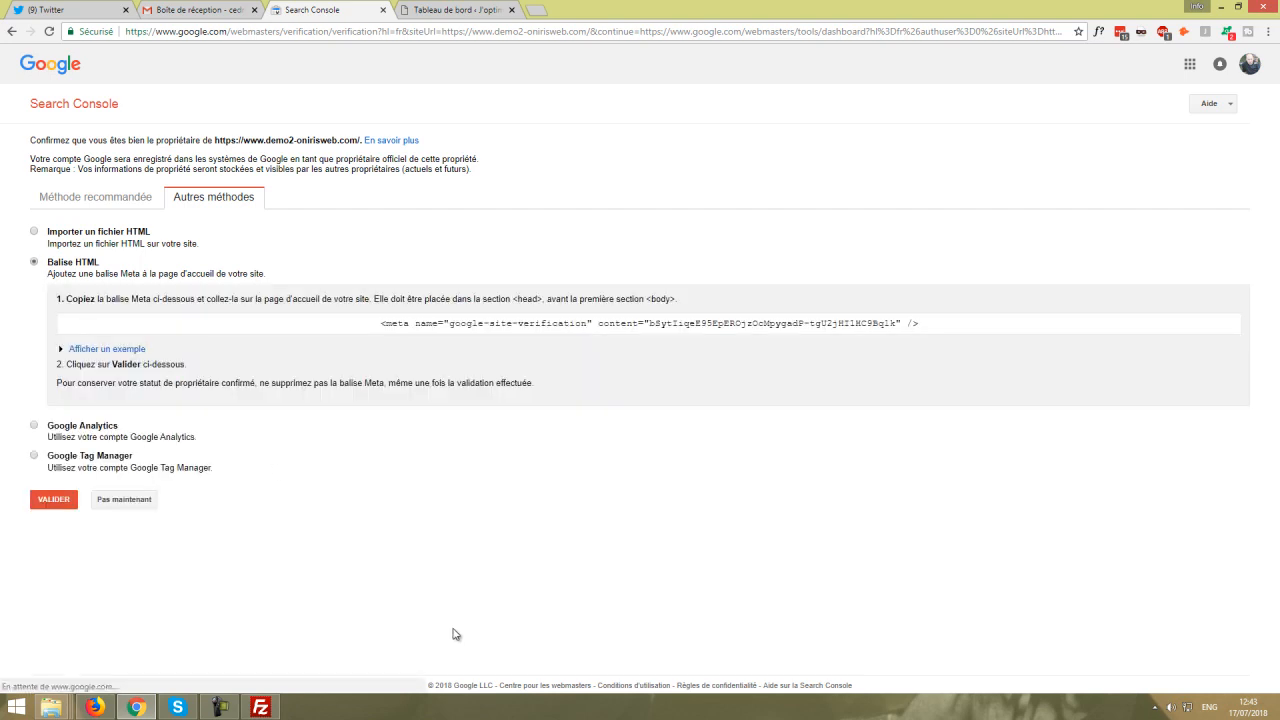
click(834, 328)
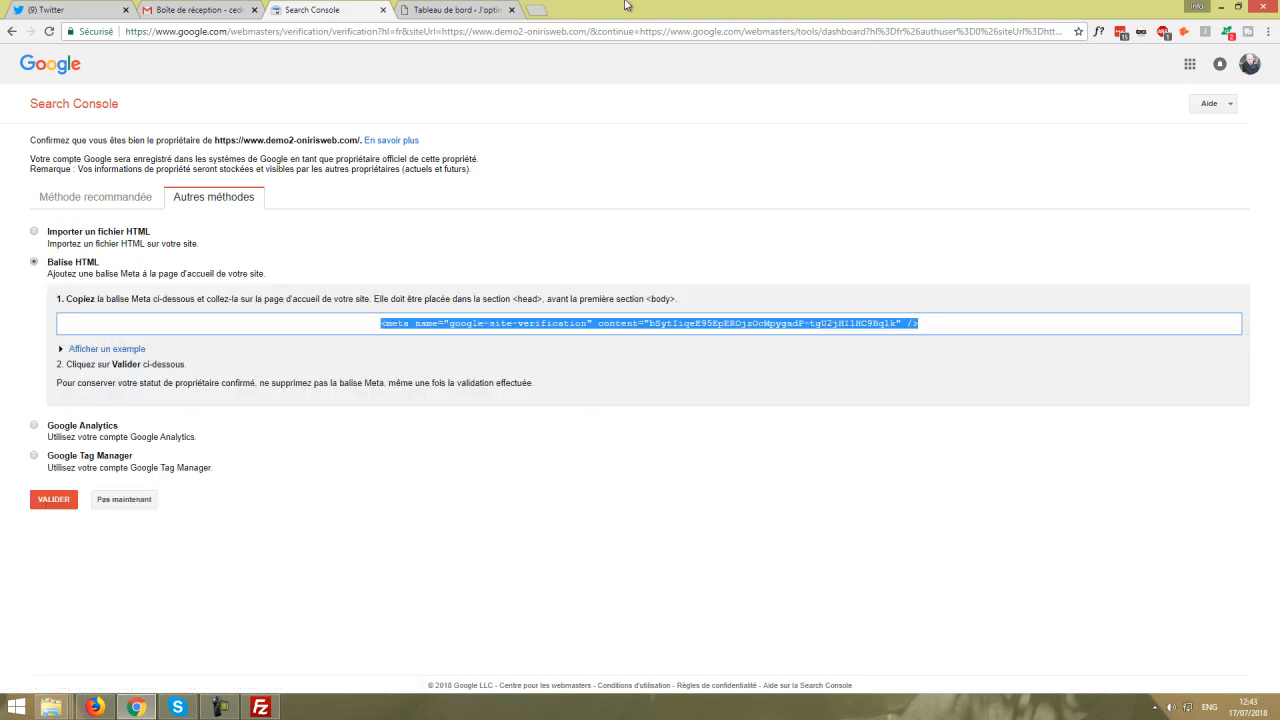
Open the Twenty Seventeen theme's header.php in the WordPress theme editor.
click(445, 10)
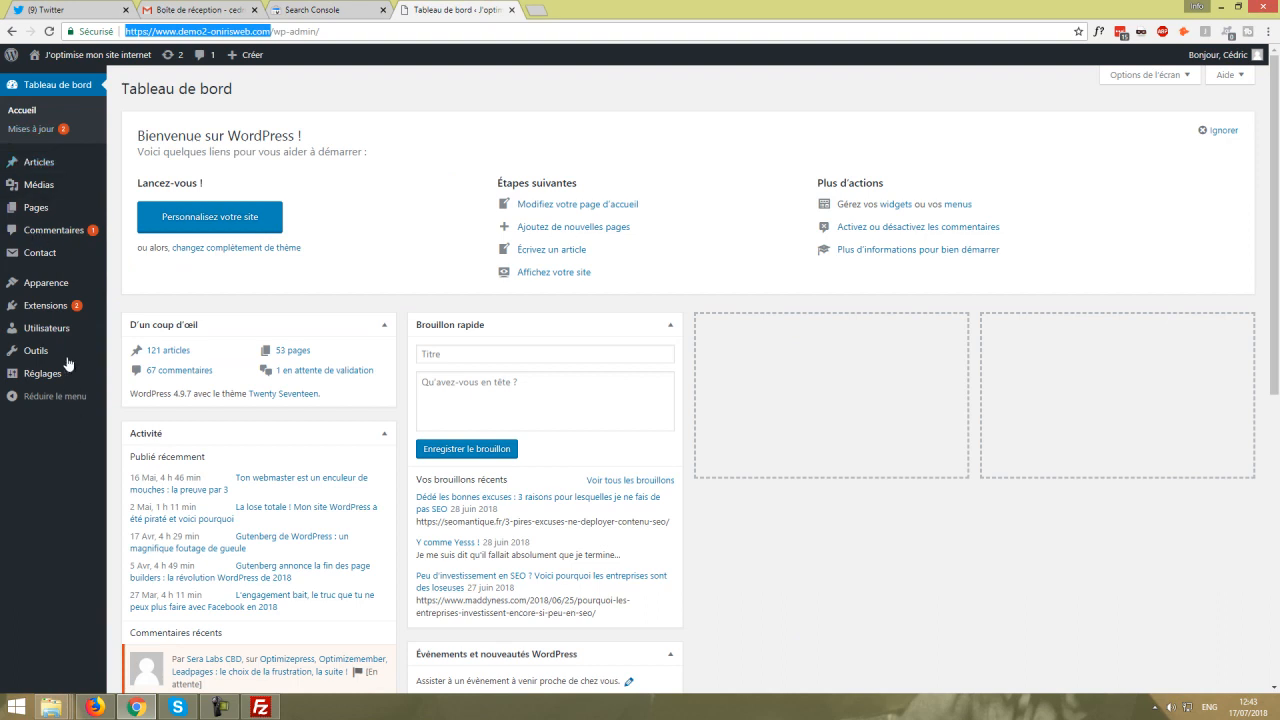
mouse_move(72, 286)
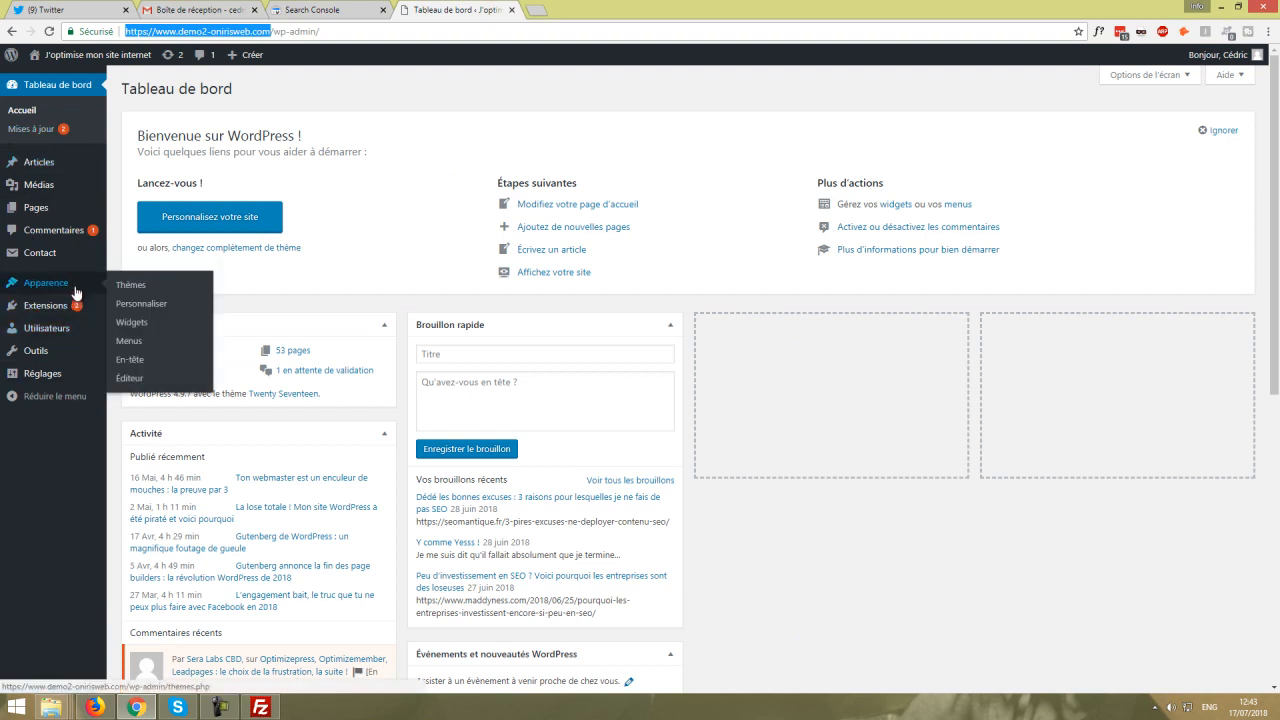
click(135, 379)
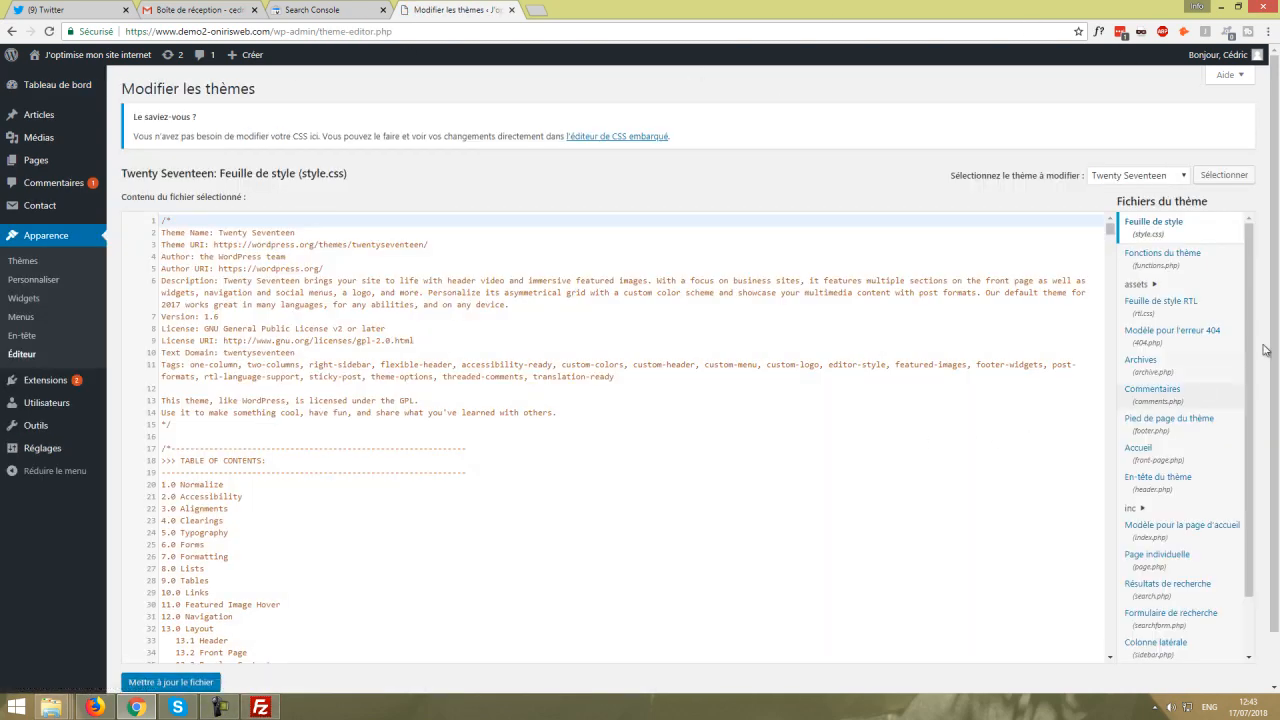
click(1170, 487)
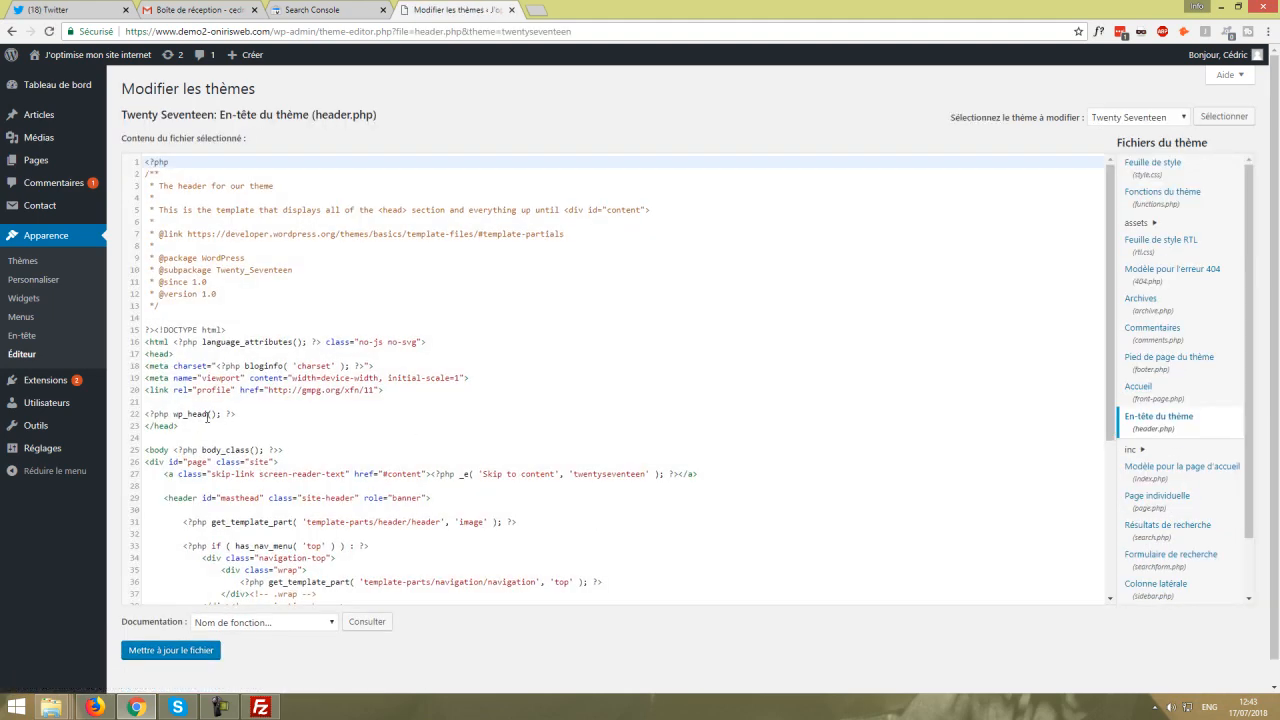
Insert the copied google-site-verification meta tag on the empty line 21 of header.php, just above the wp_head() call.
click(246, 413)
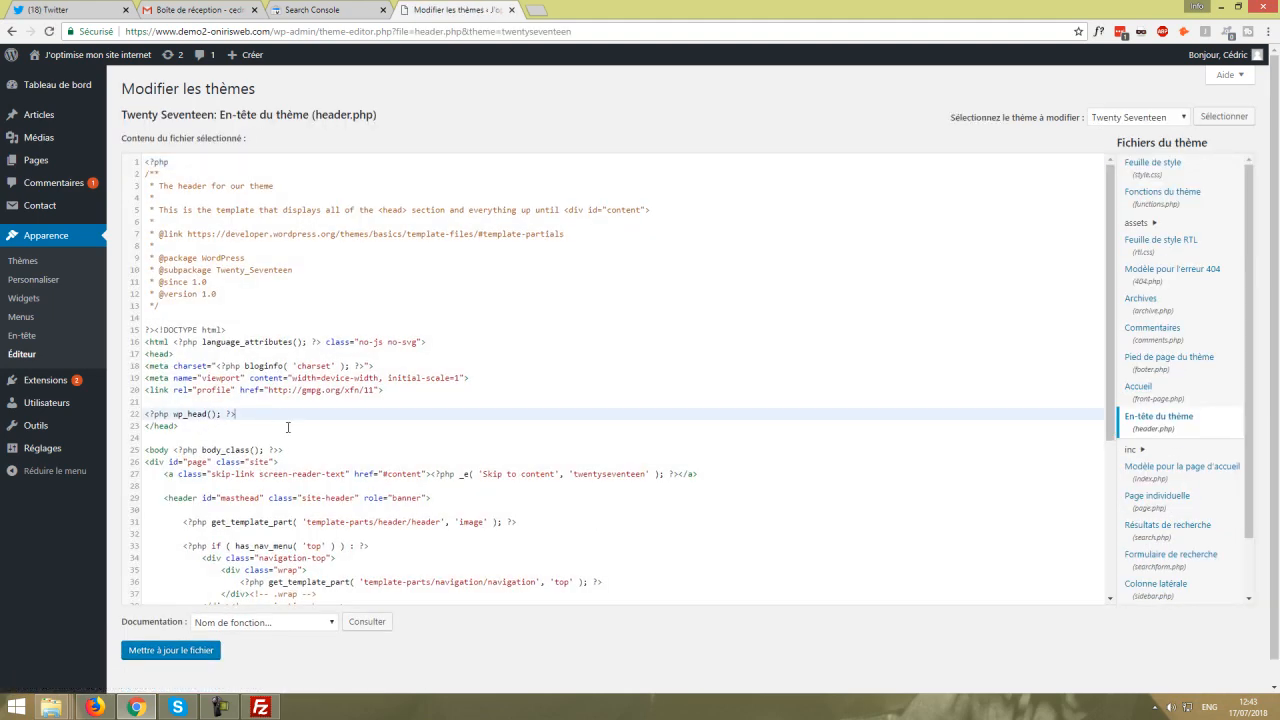
click(196, 400)
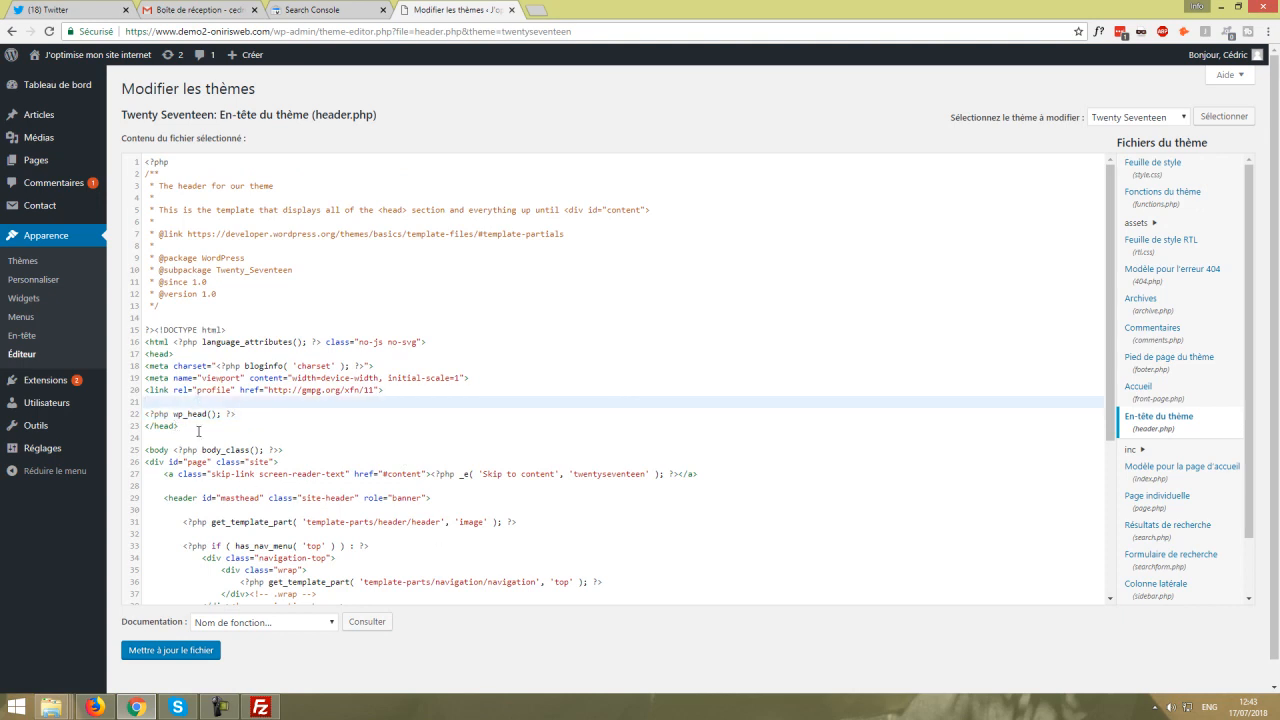
drag(178, 429, 152, 432)
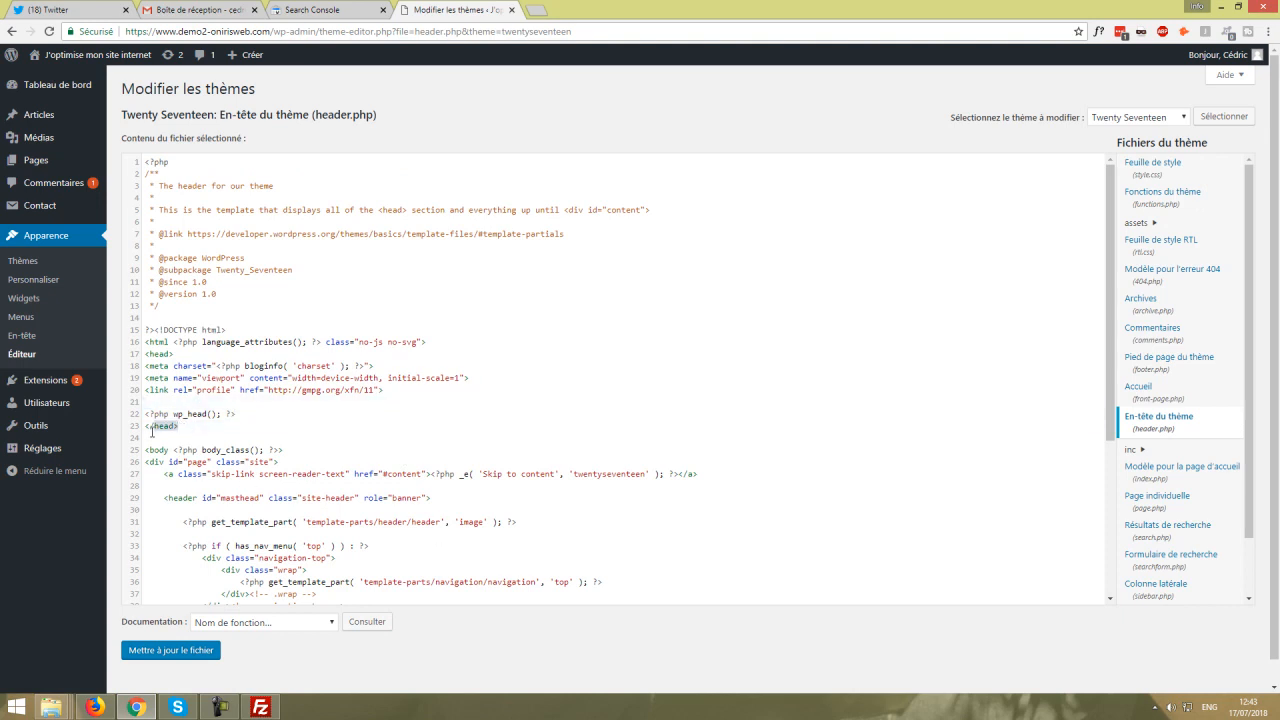
click(247, 413)
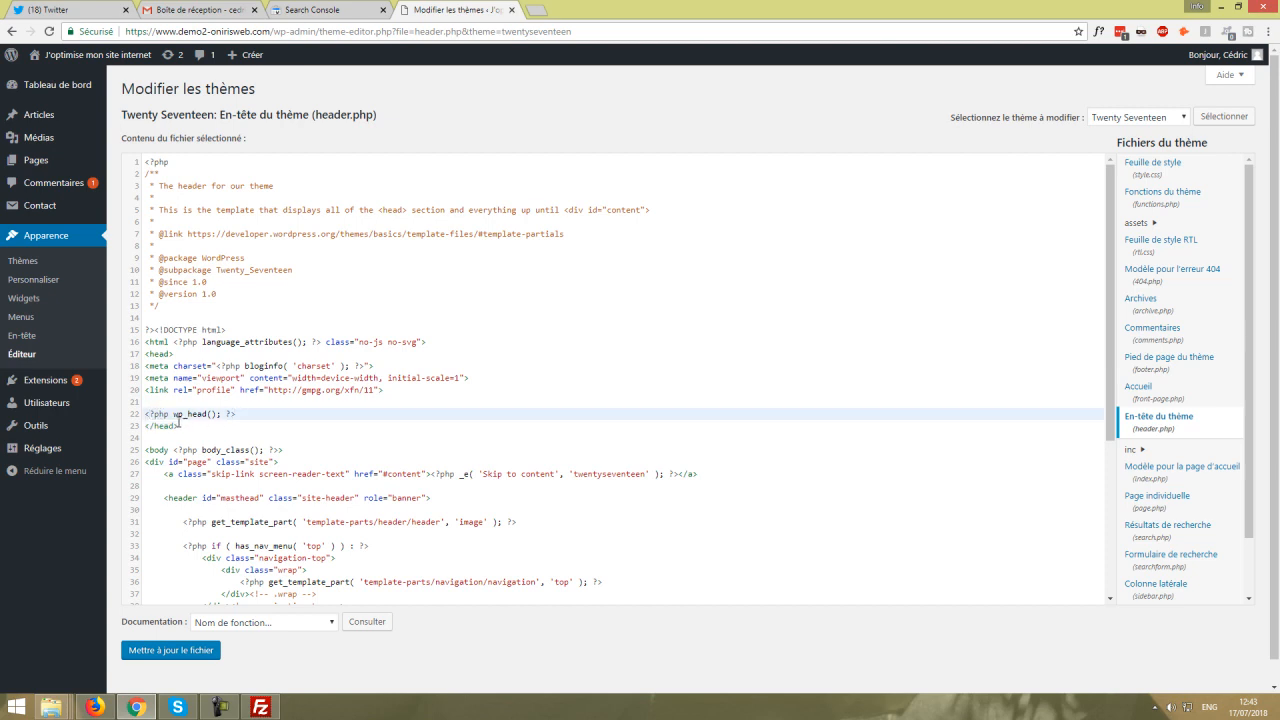
click(172, 404)
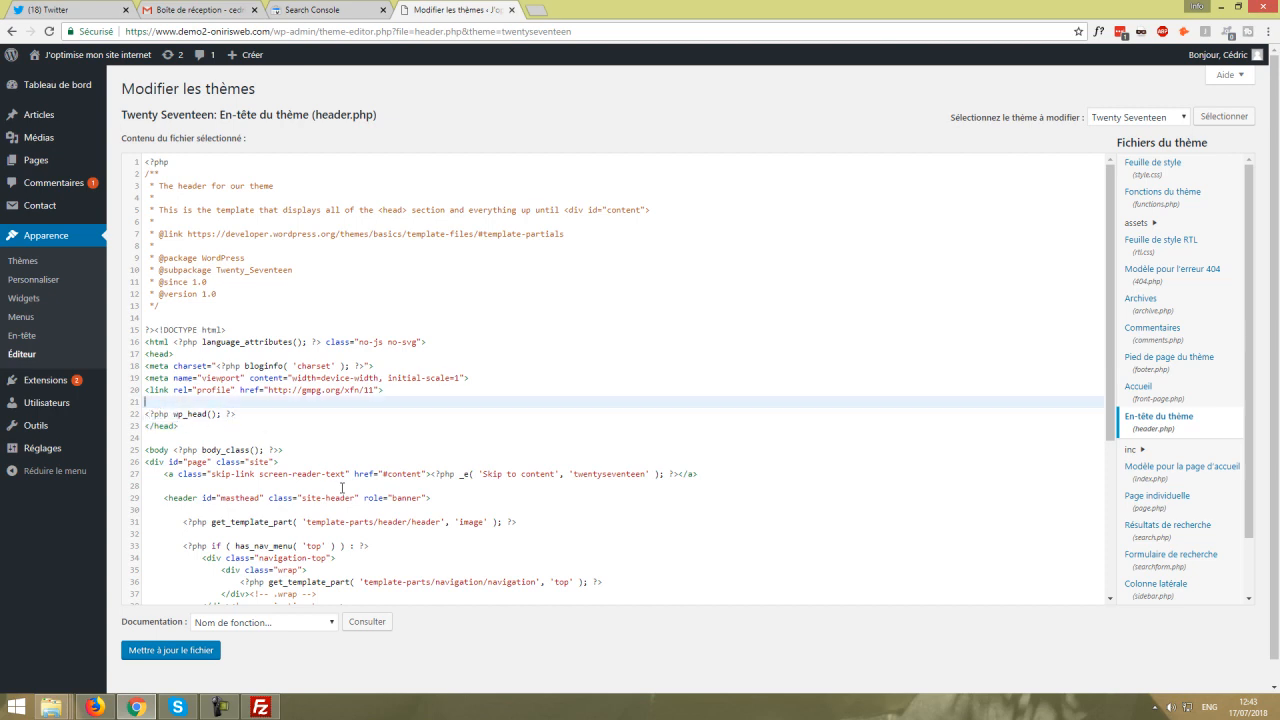
text(<meta name="google-site-verification" content="bSytIiqeE95EpEROjzOcMpygadP-tgU2jHI1HC9Bq1k" />)
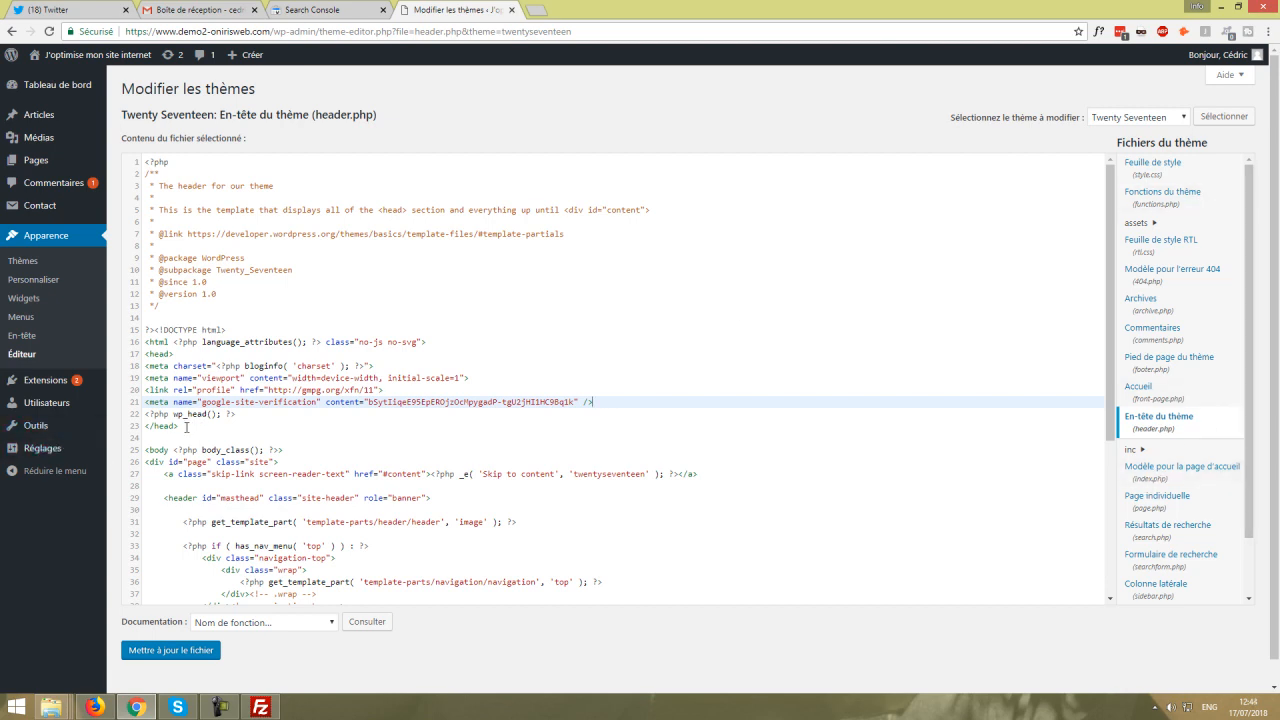
Check the meta tag's placement before the closing head tag and save the header.php file.
drag(185, 427, 138, 432)
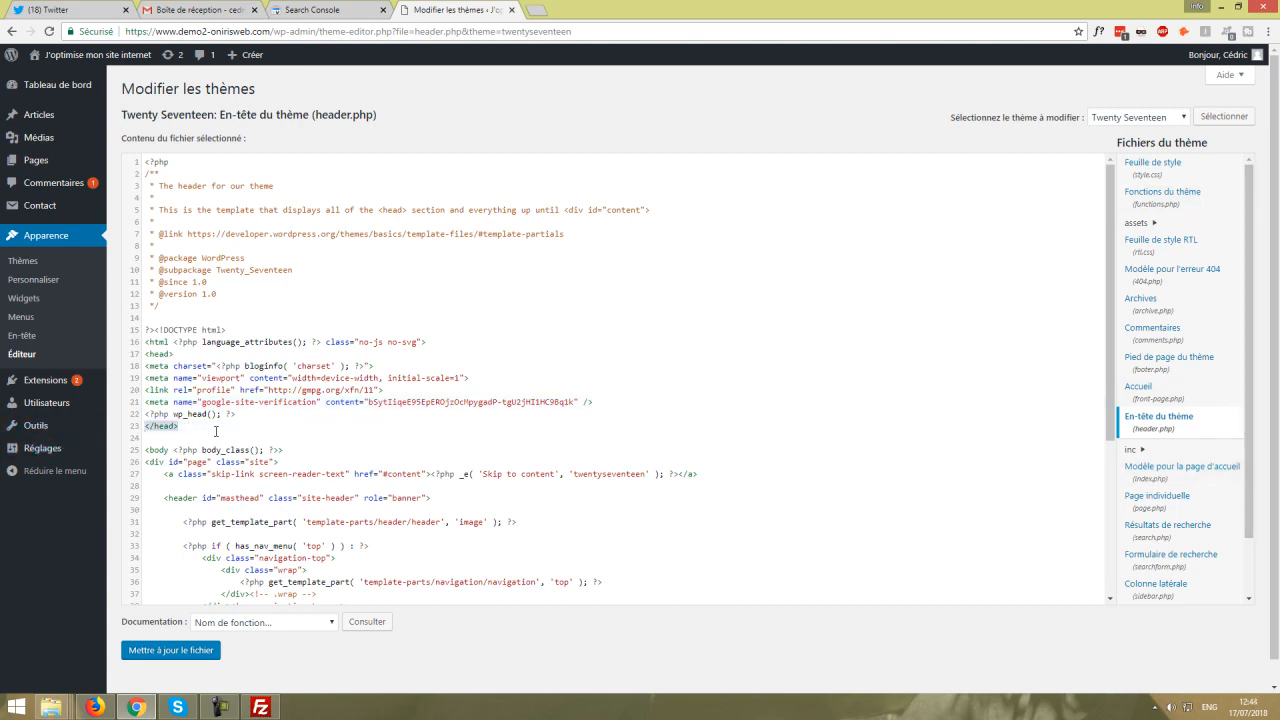
click(446, 402)
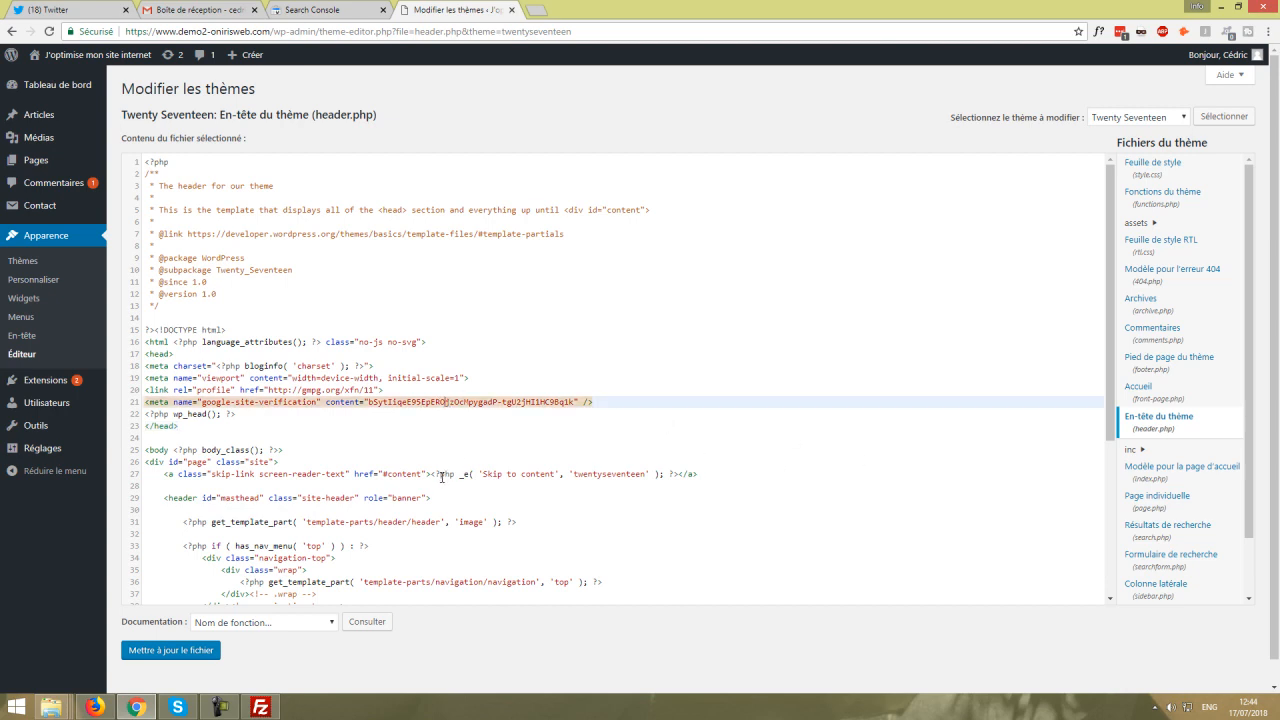
click(165, 652)
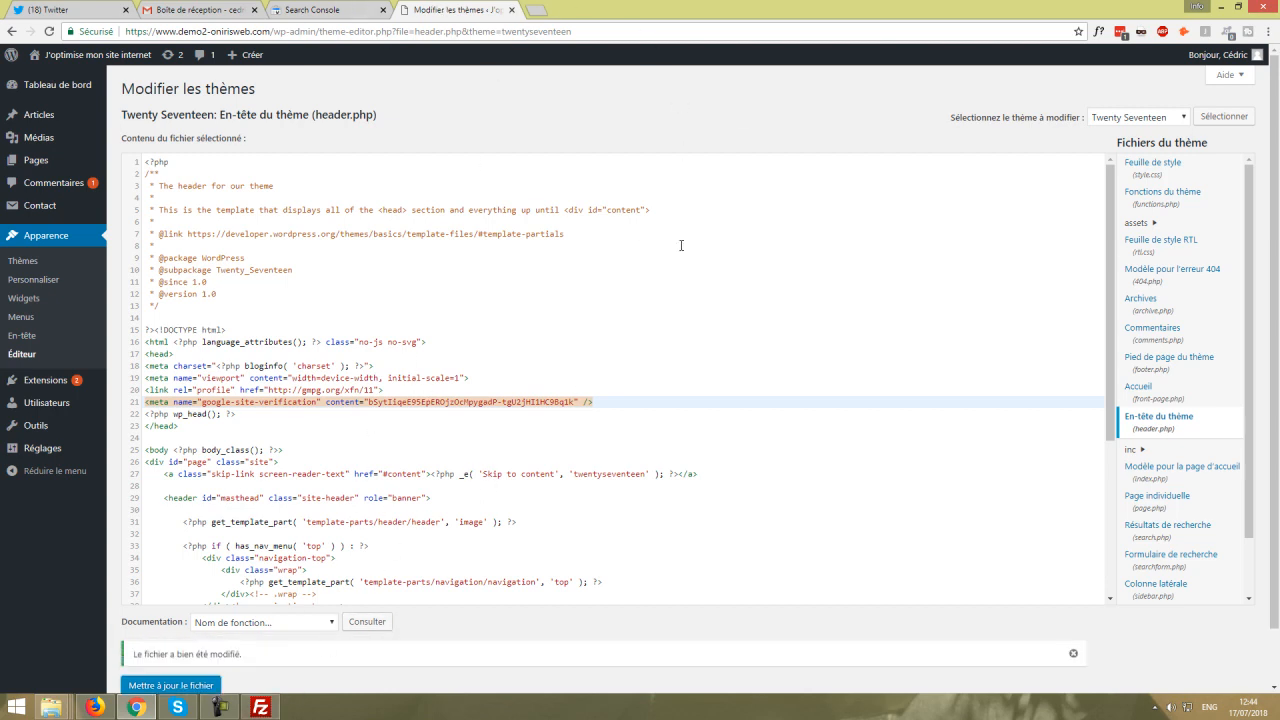
Switch to FileZilla to view the site's remote files and return to the theme editor in Chrome.
click(268, 709)
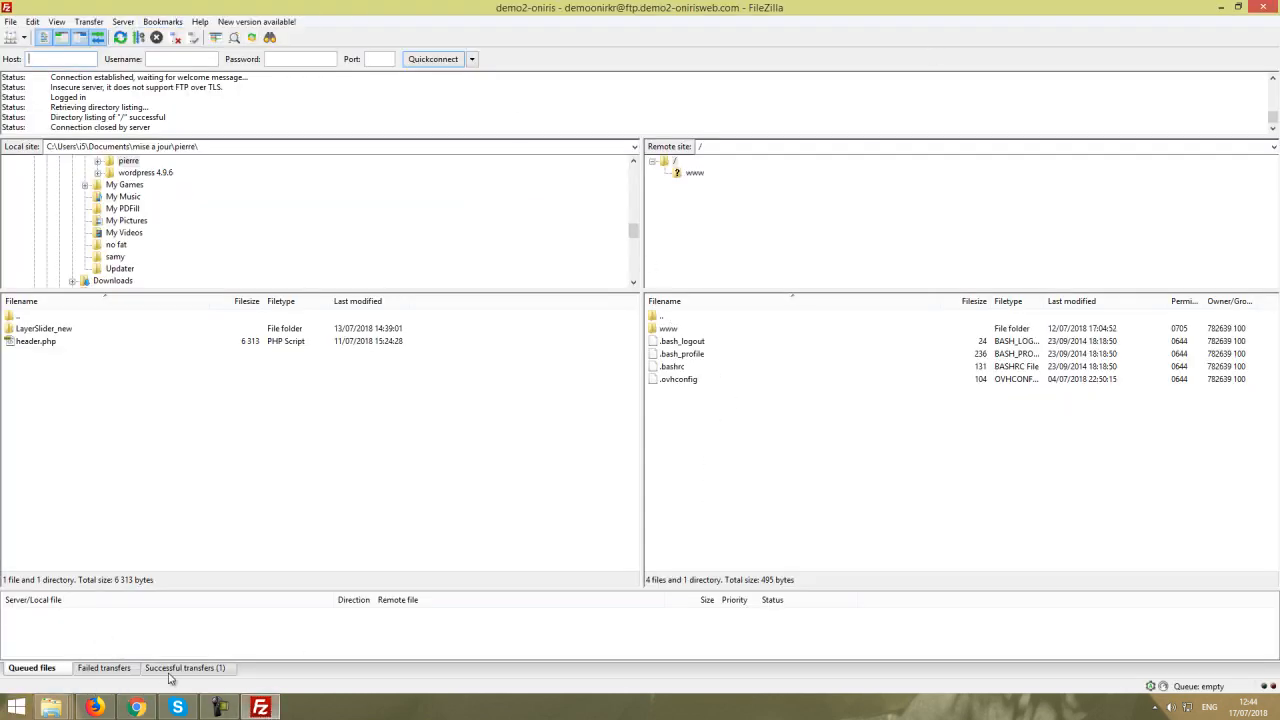
click(137, 707)
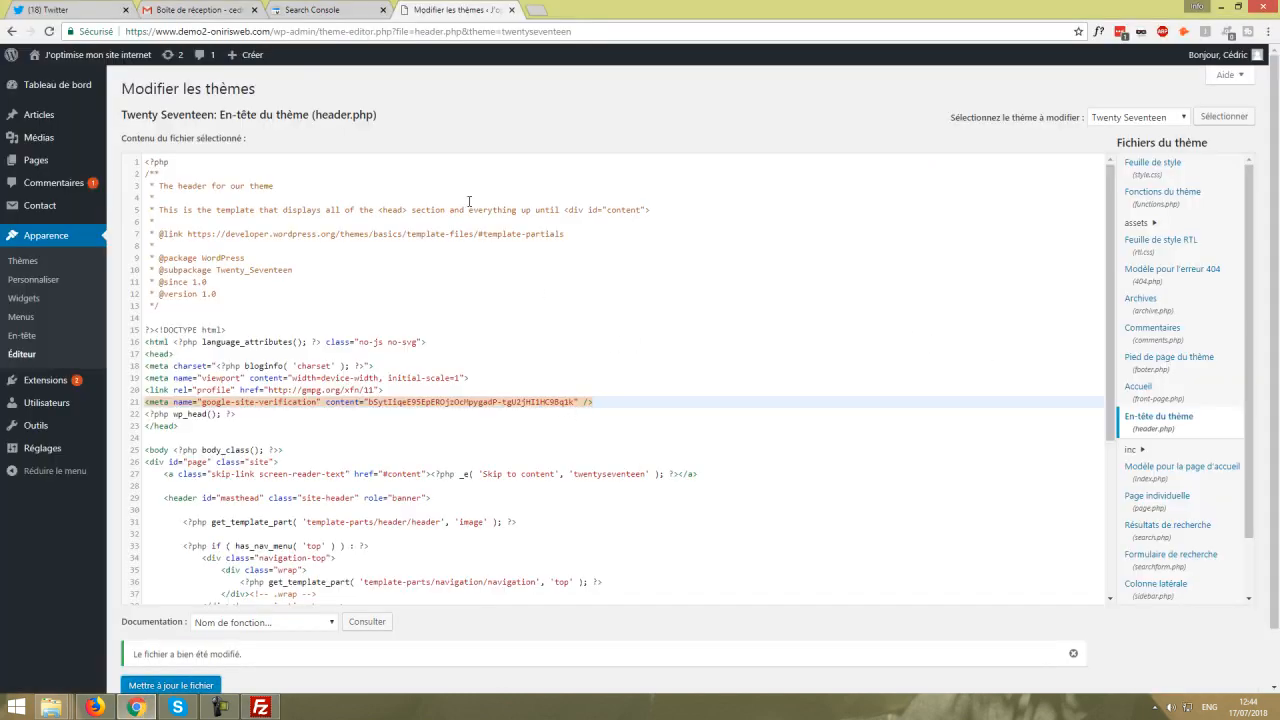
Remove the google-site-verification meta tag and its emptied line from the Twenty Seventeen header.php and save the file.
click(615, 391)
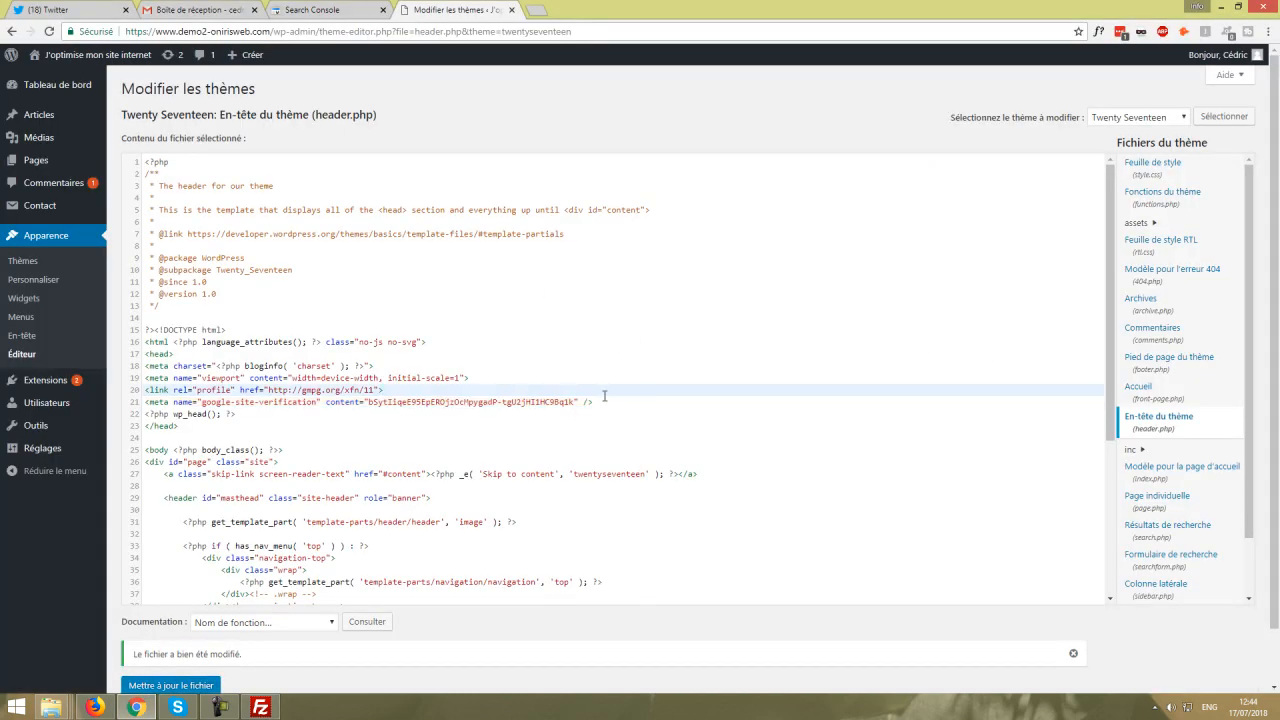
click(598, 401)
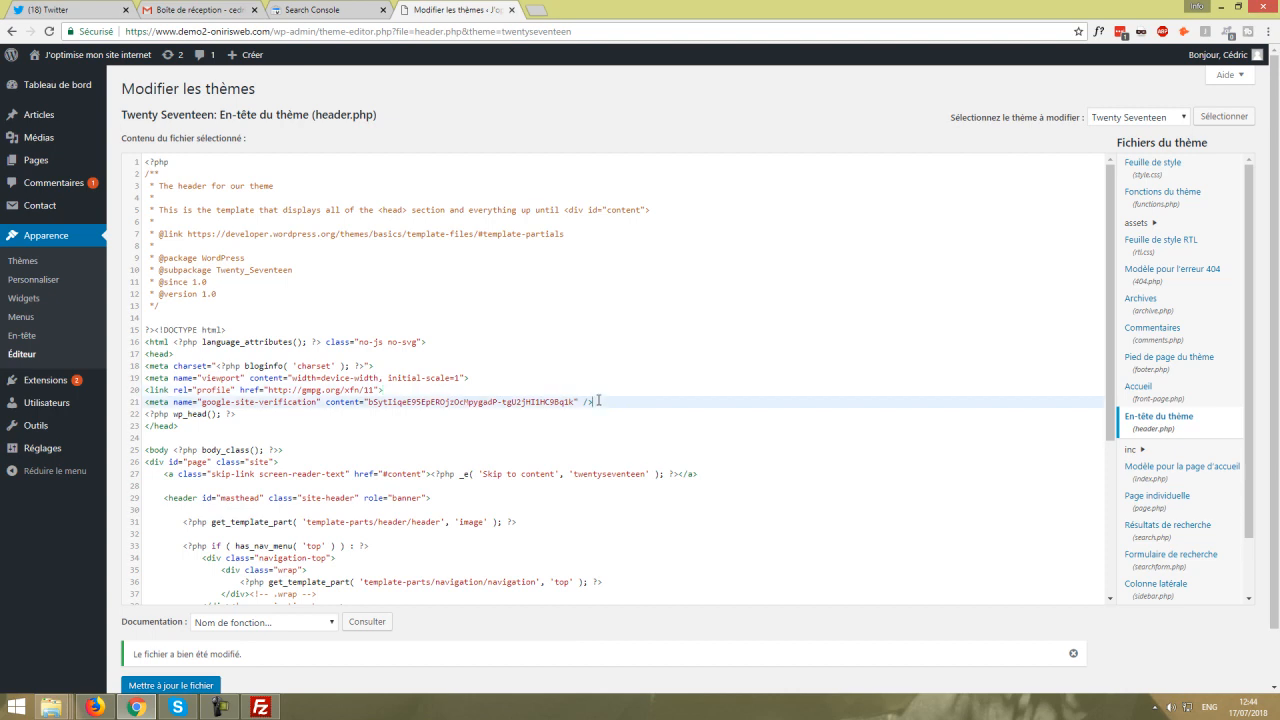
shift+click(144, 401)
key(BackSpace)
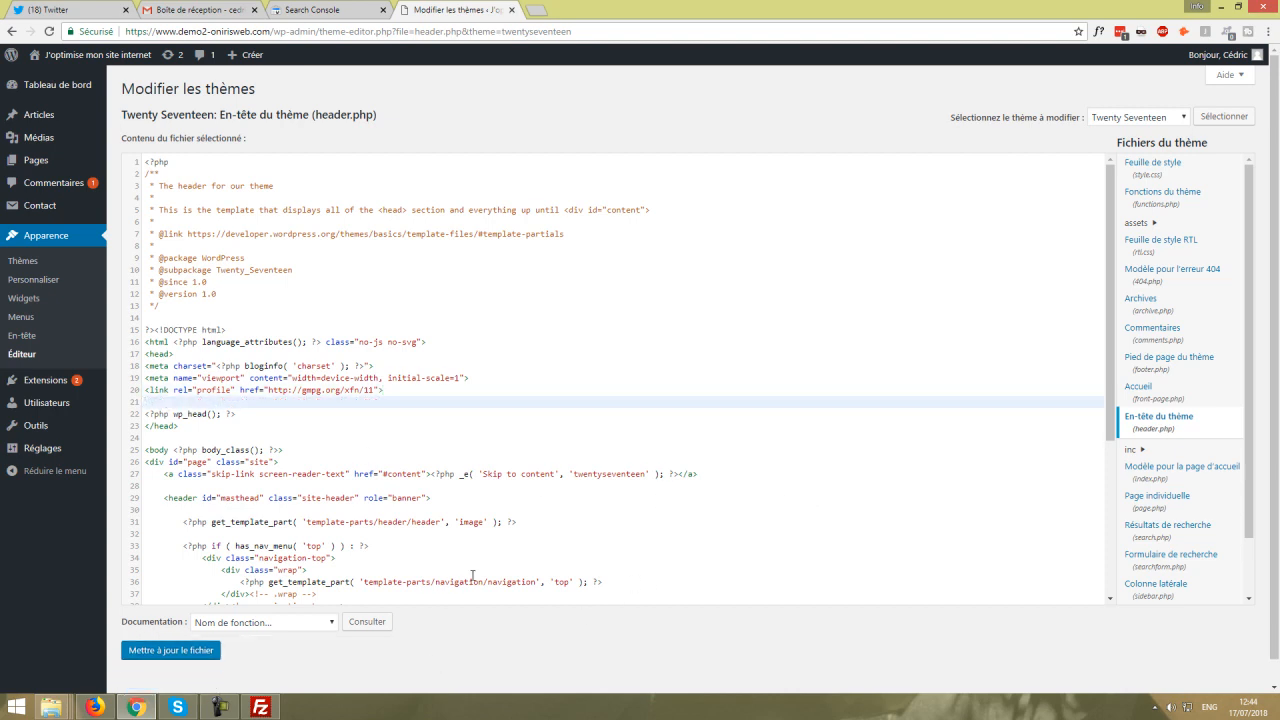
key(Delete)
click(175, 651)
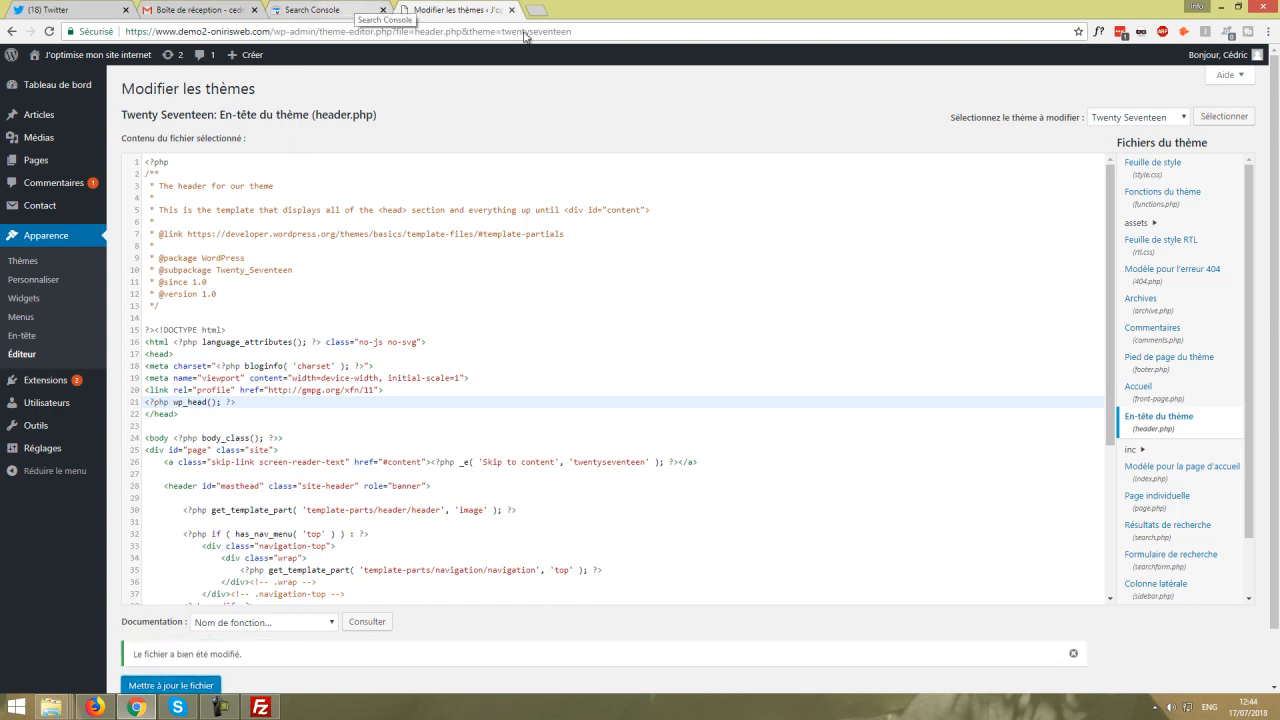
In Search Console, choose the HTML file import verification method, download the validation file and show it in its Downloads folder.
click(318, 10)
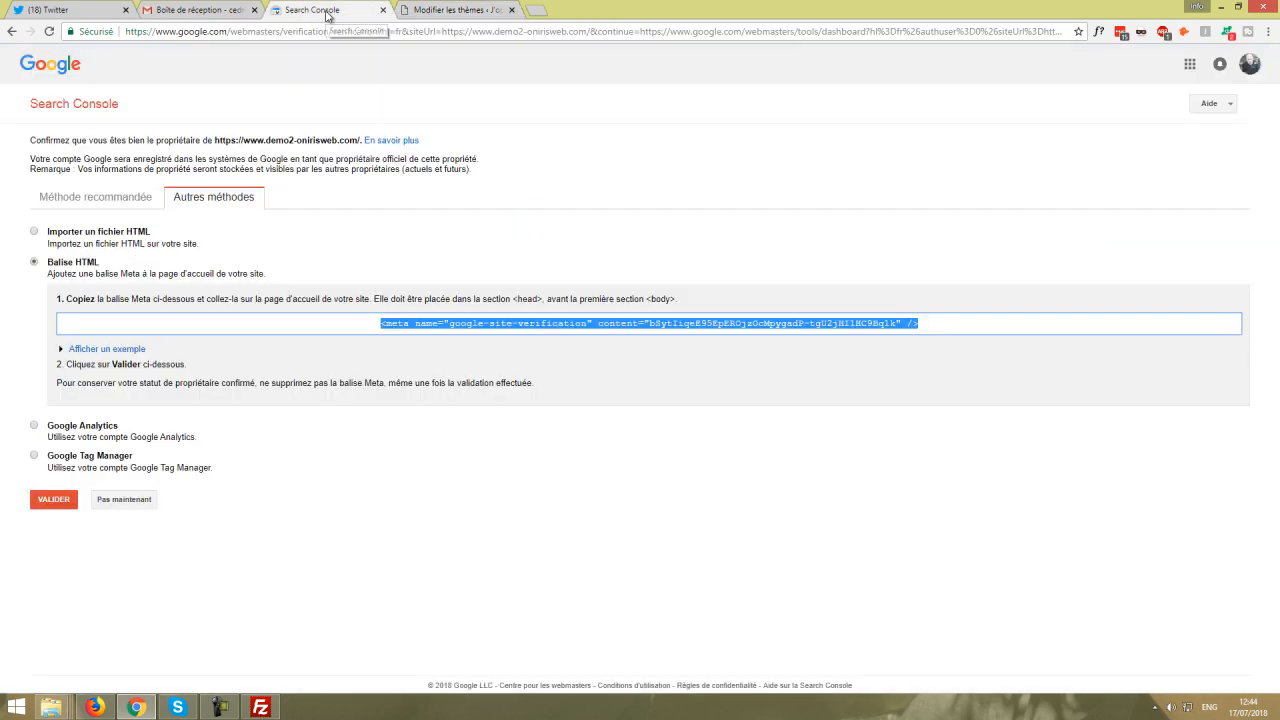
click(43, 240)
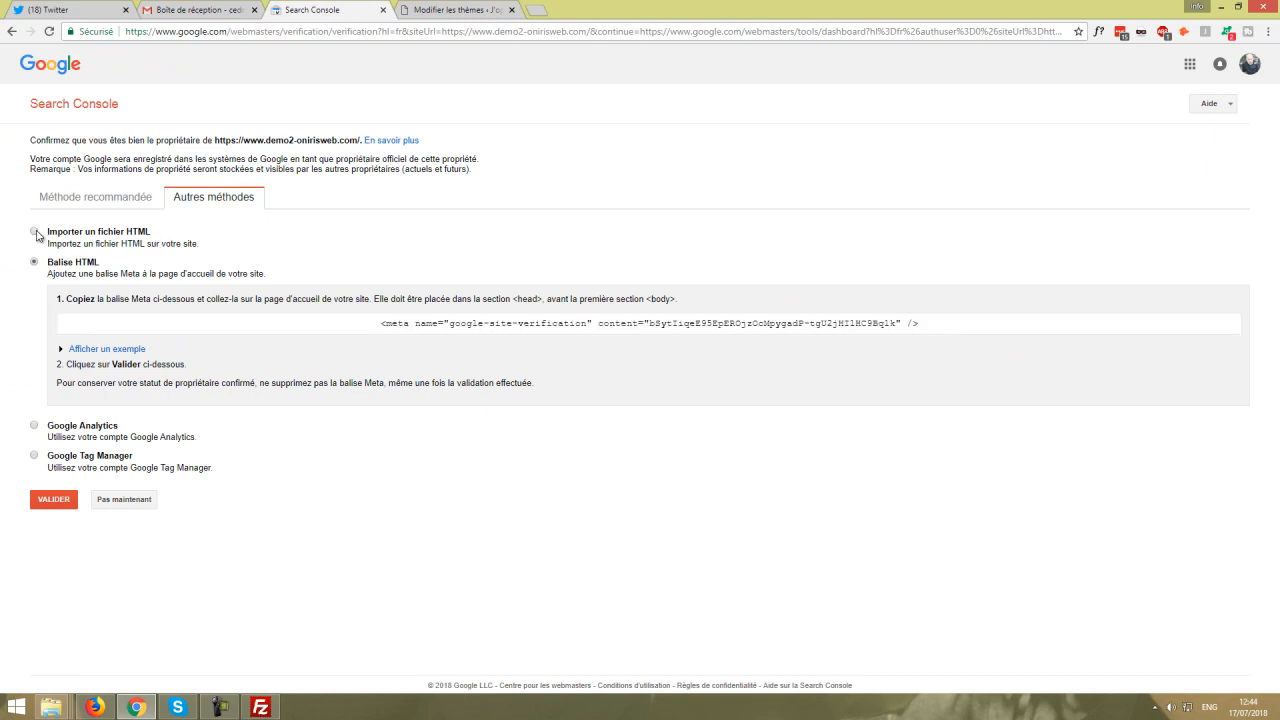
click(35, 232)
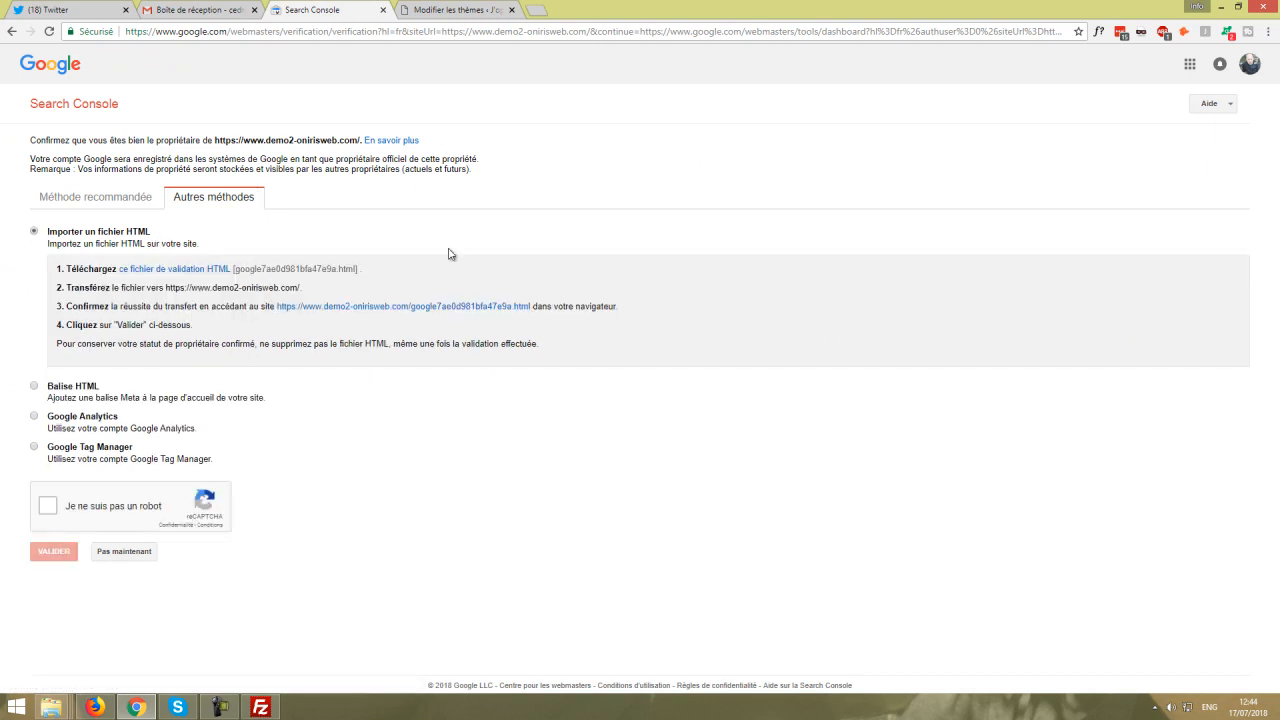
click(177, 269)
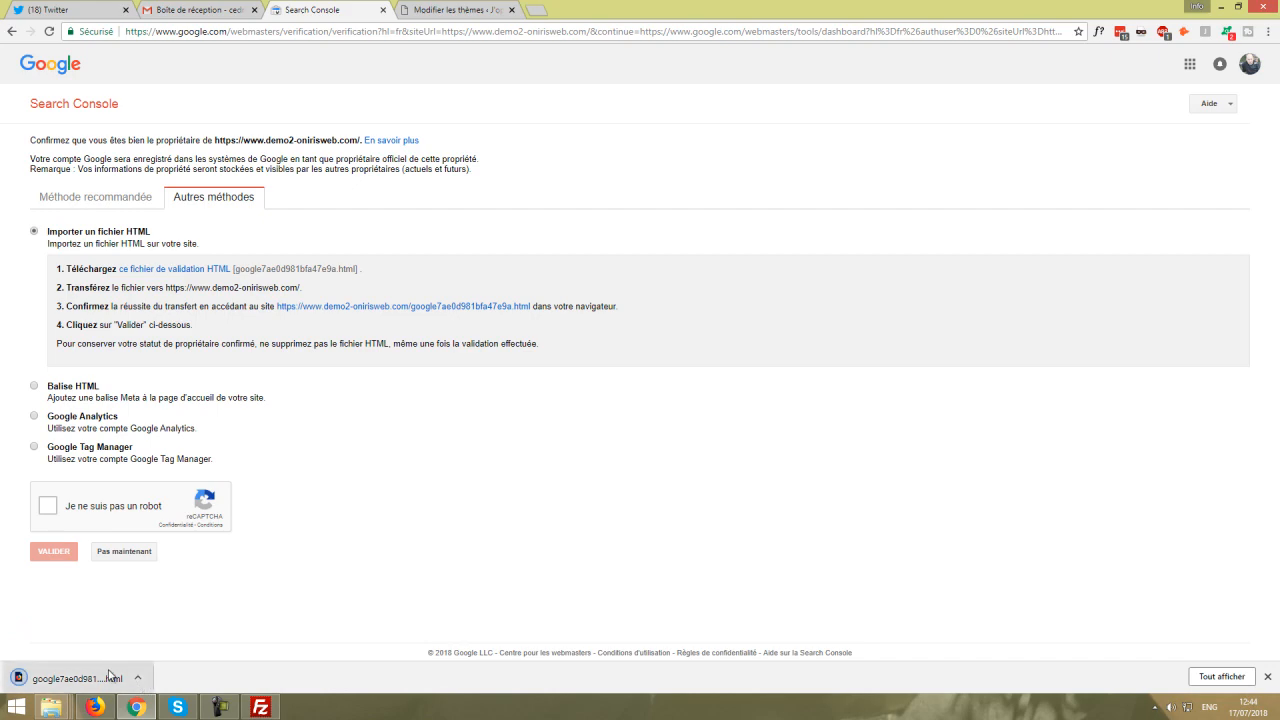
click(139, 680)
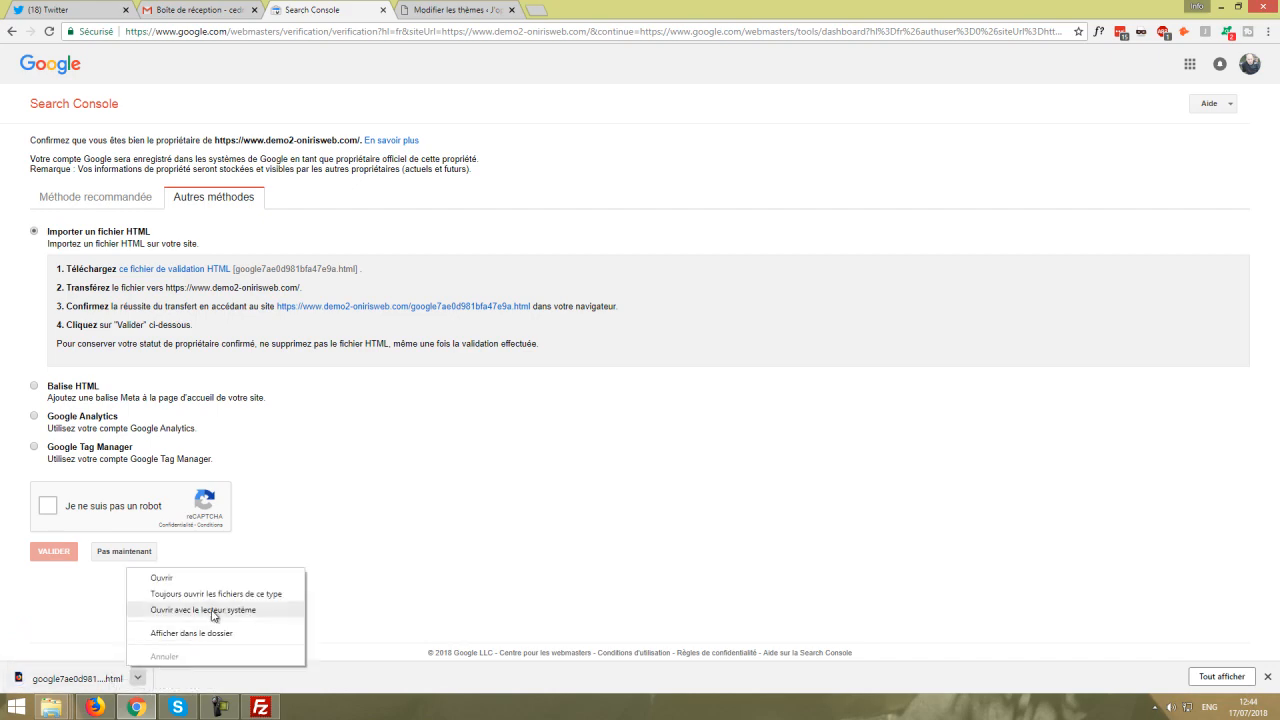
click(192, 634)
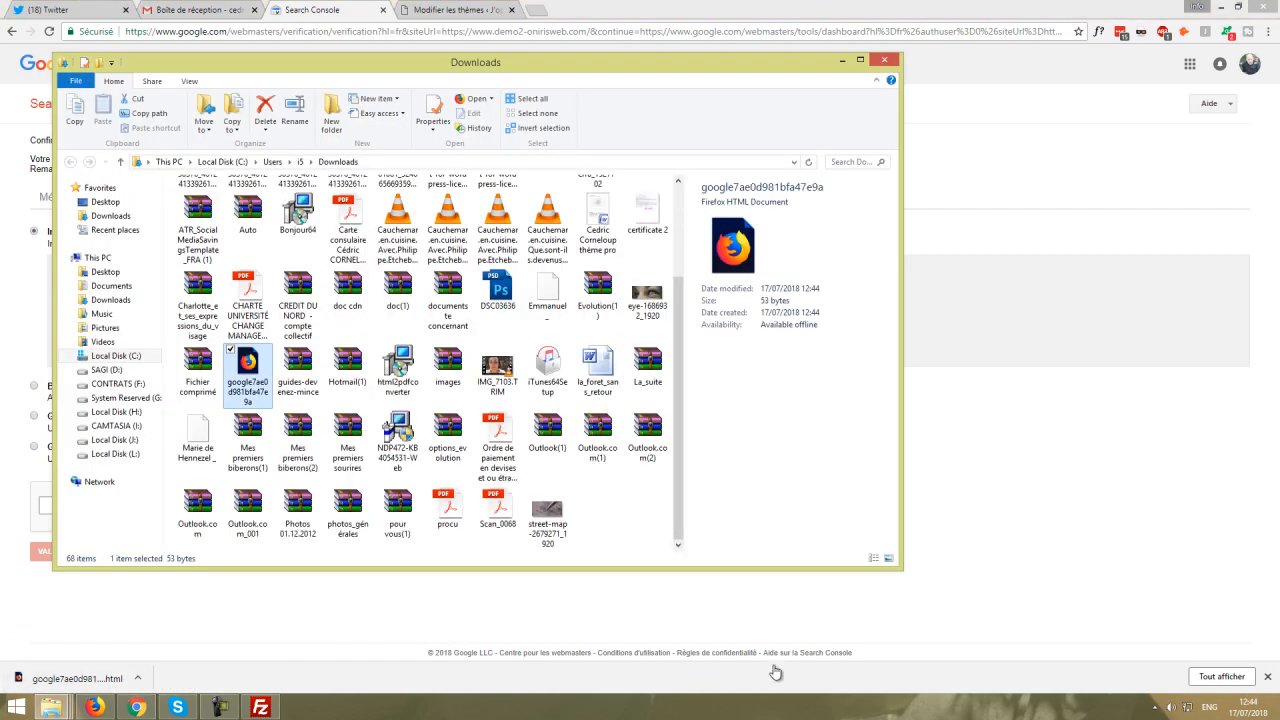
Upload the downloaded HTML validation file from the Downloads folder to the site's remote /www folder in FileZilla.
click(262, 707)
click(672, 329)
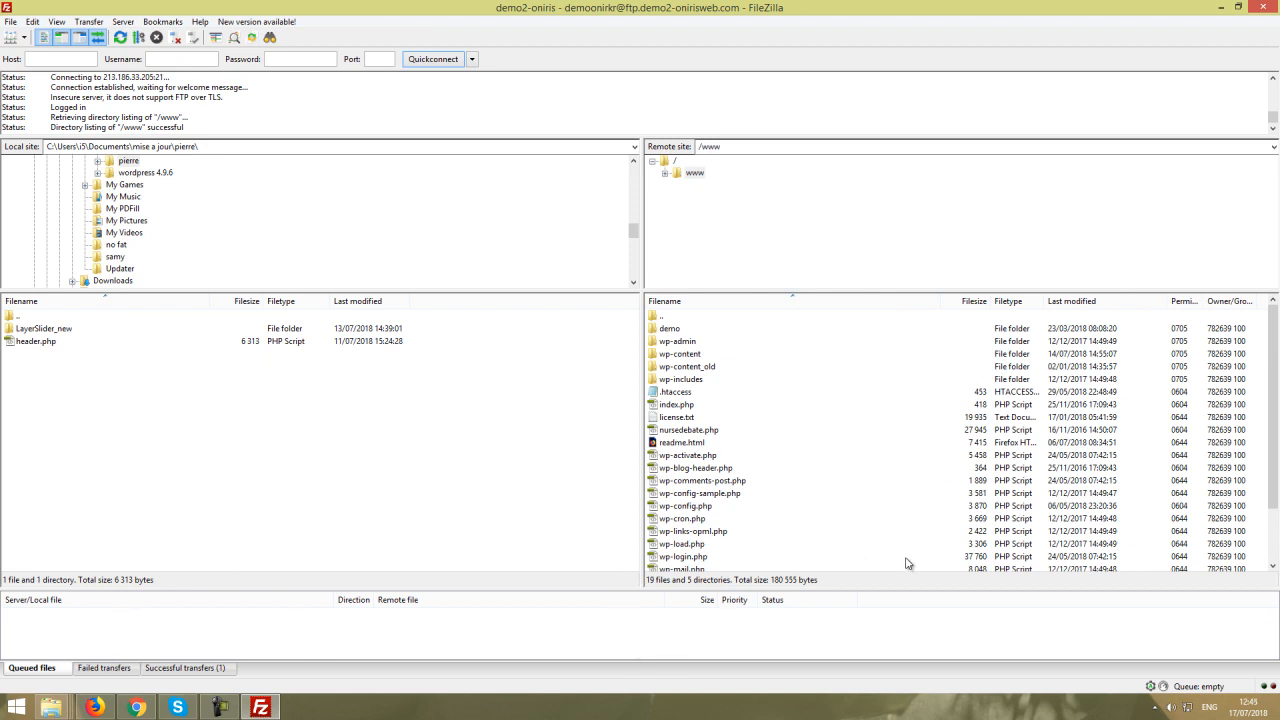
mouse_move(62, 710)
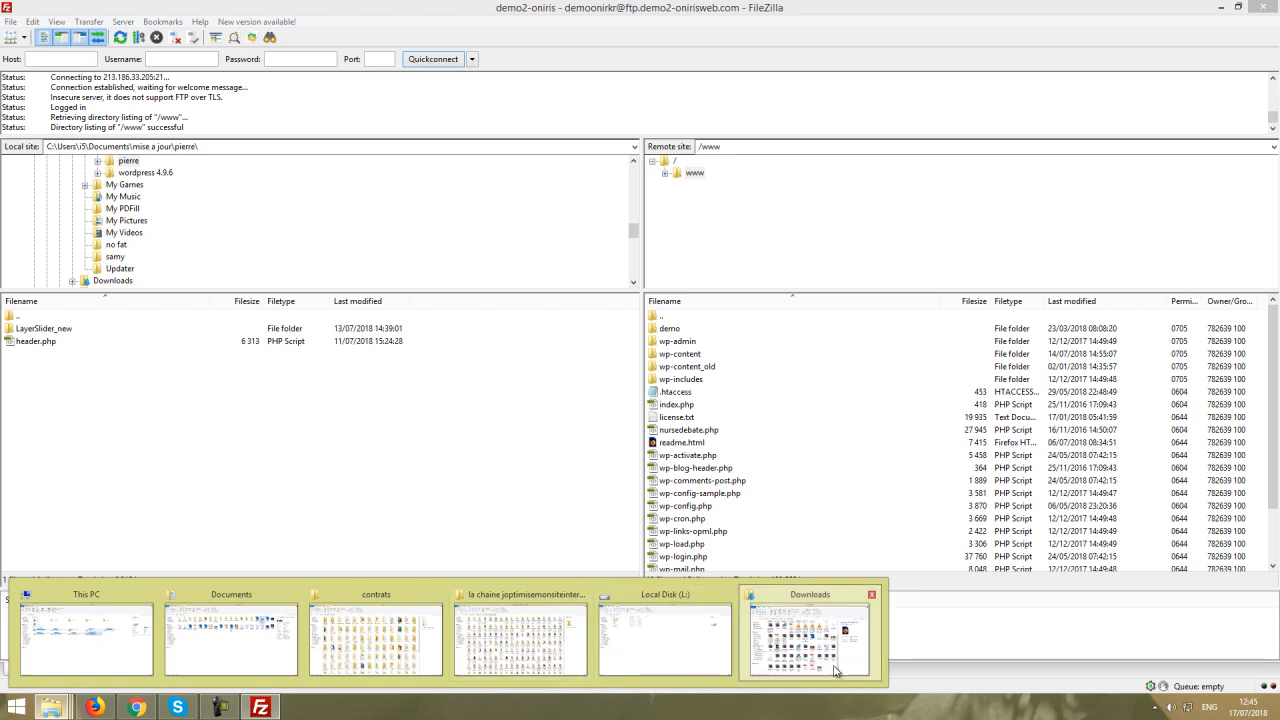
click(810, 630)
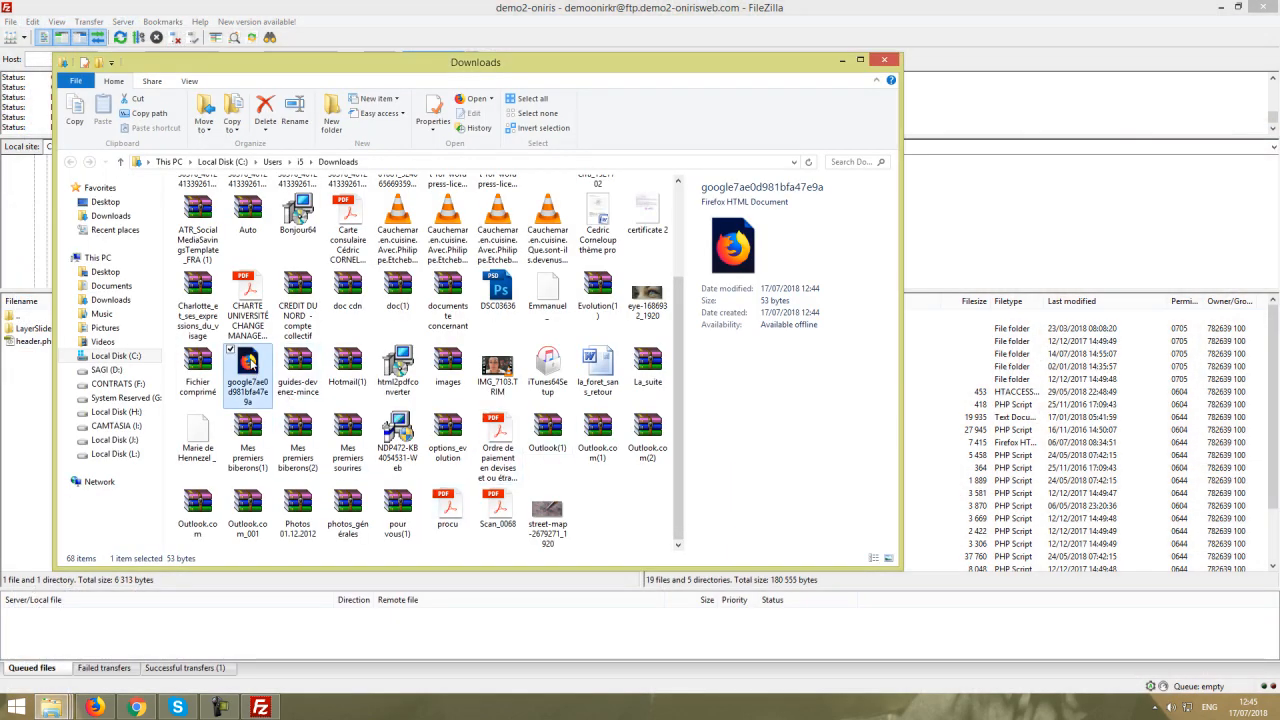
drag(250, 360, 740, 515)
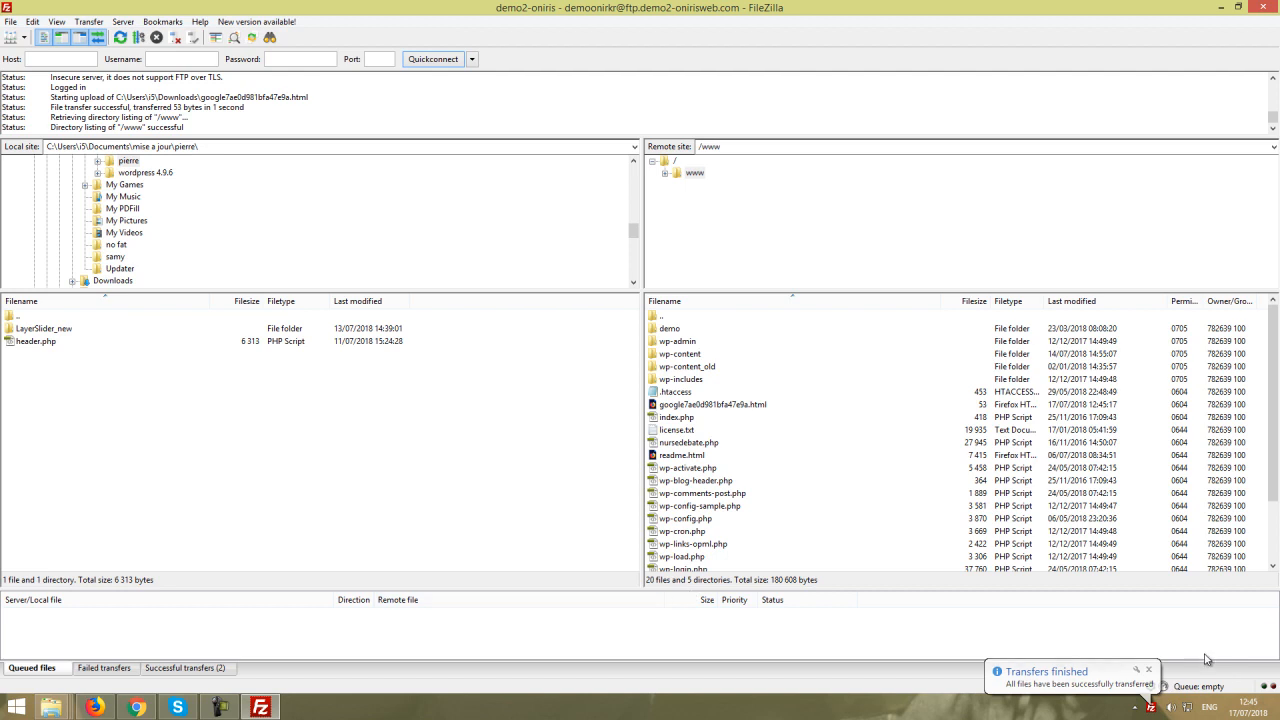
click(1148, 669)
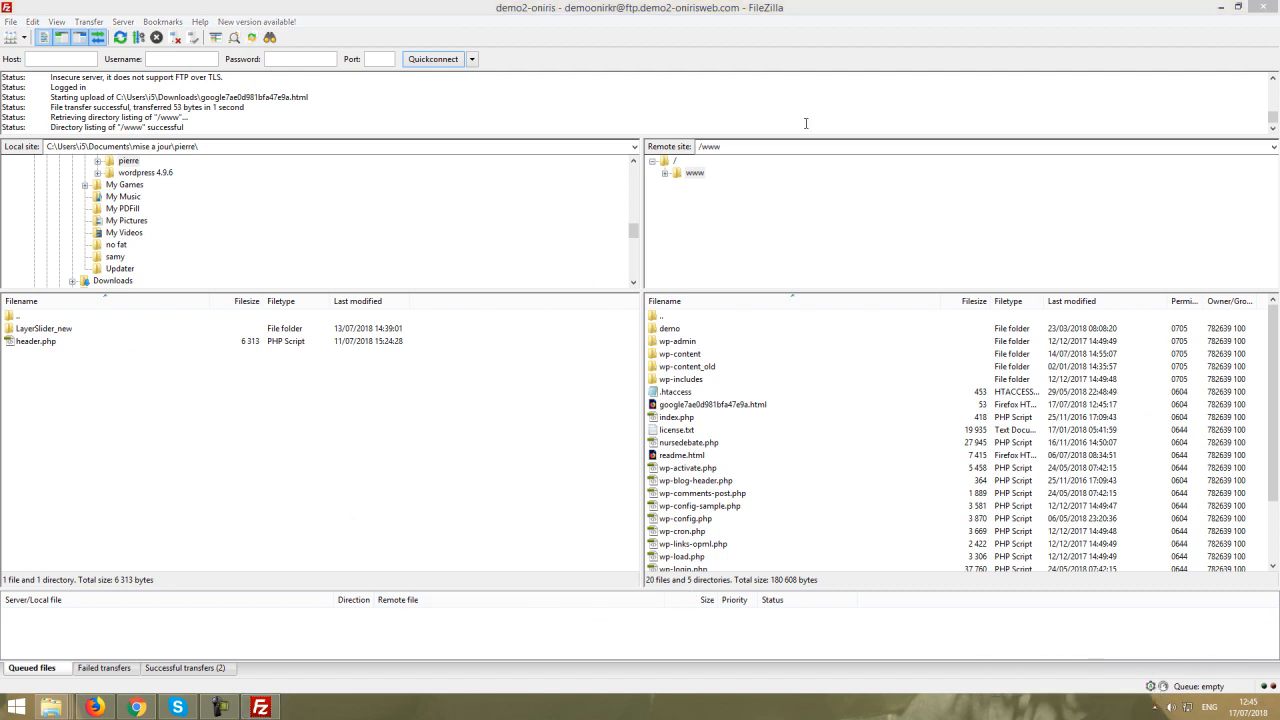
Compare Search Console's HTML file instructions with the validation file in FileZilla's remote /www folder, ending back in Chrome.
click(137, 707)
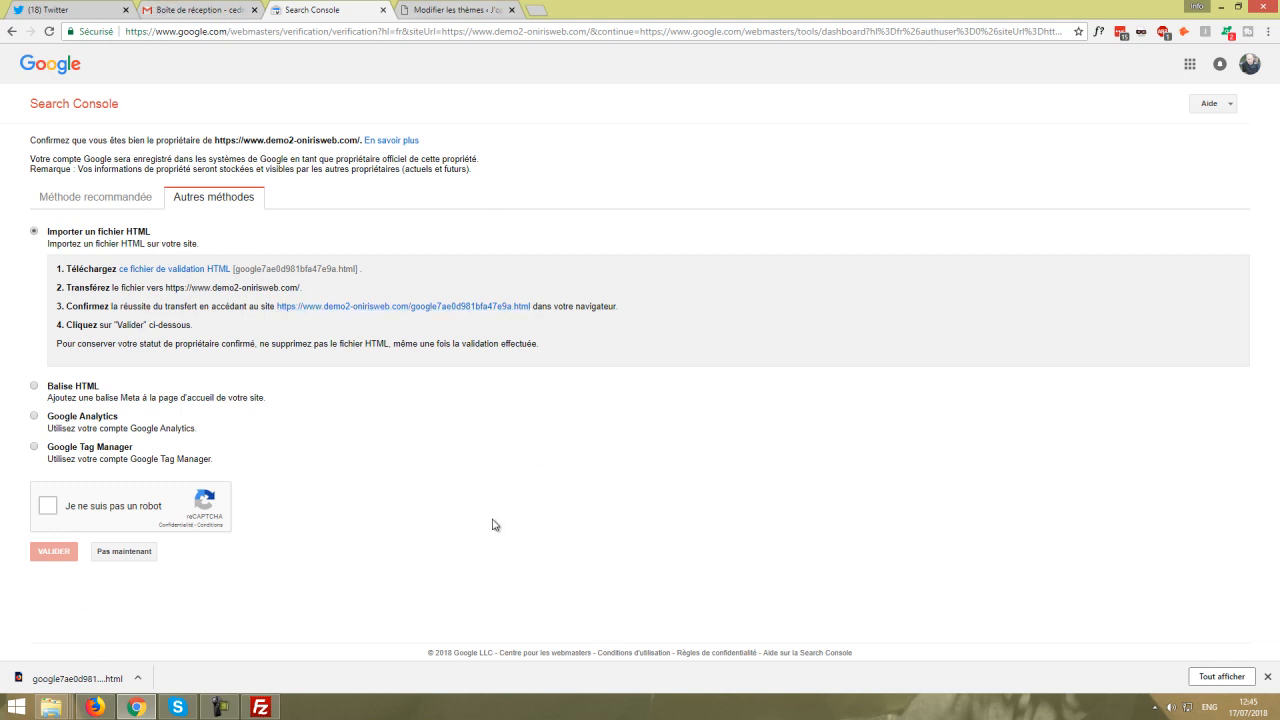
click(279, 707)
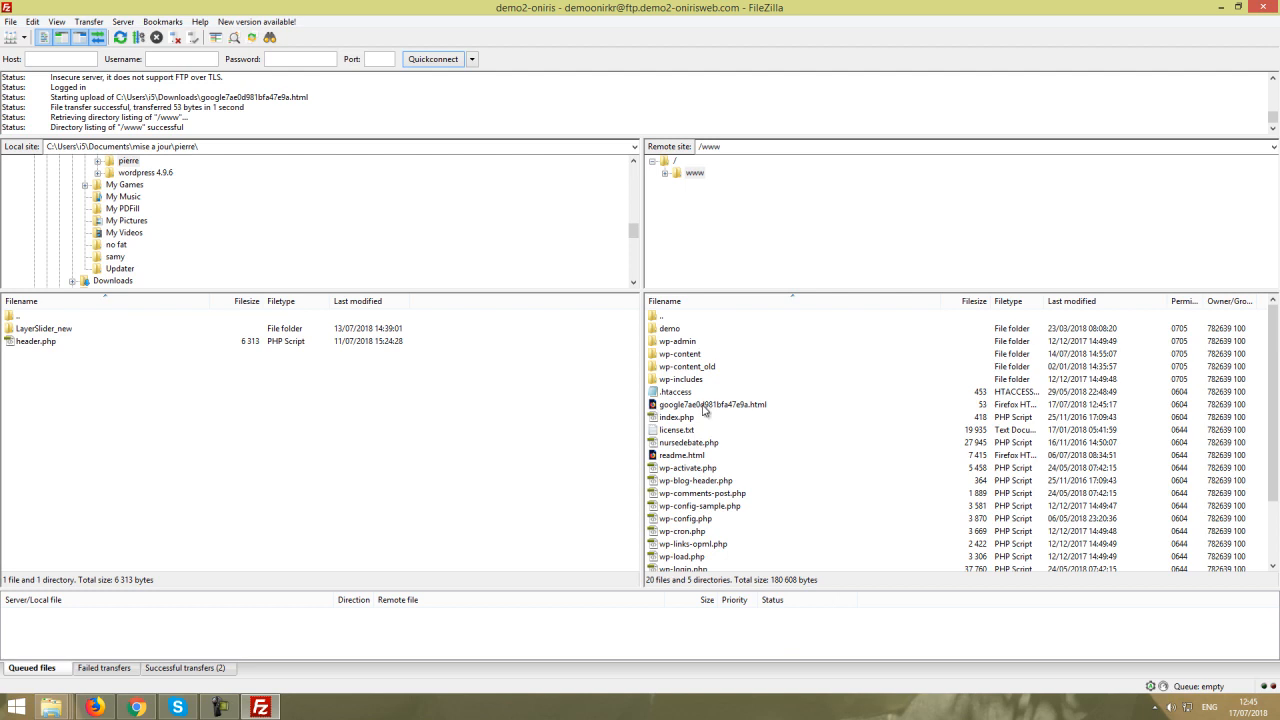
click(136, 707)
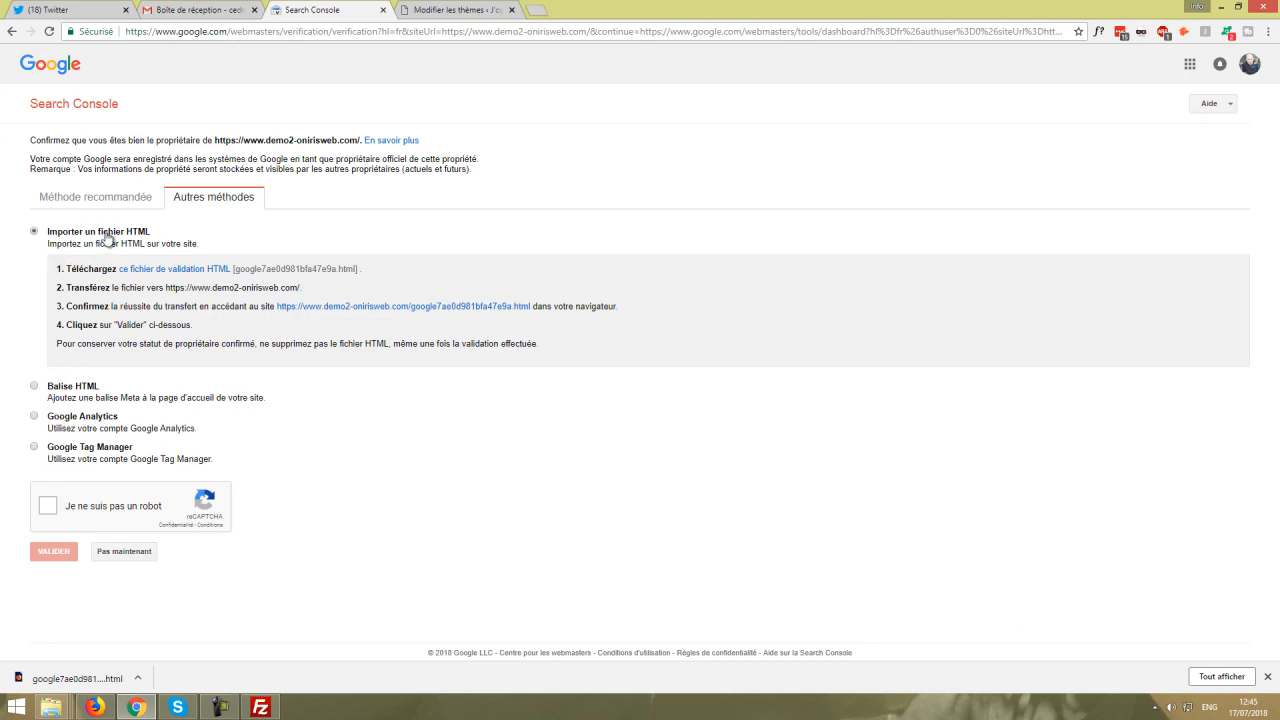
Complete the reCAPTCHA by selecting every image showing a bus, and submit the HTML file ownership verification.
click(47, 505)
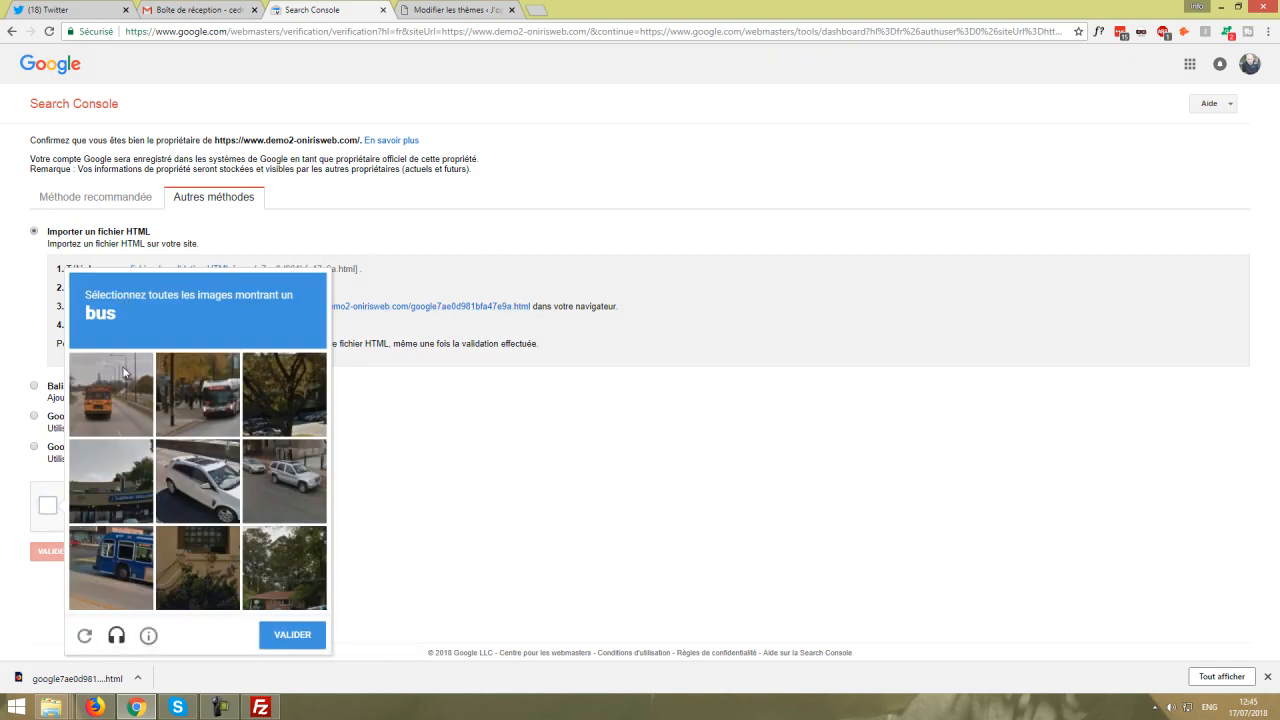
click(100, 392)
click(203, 380)
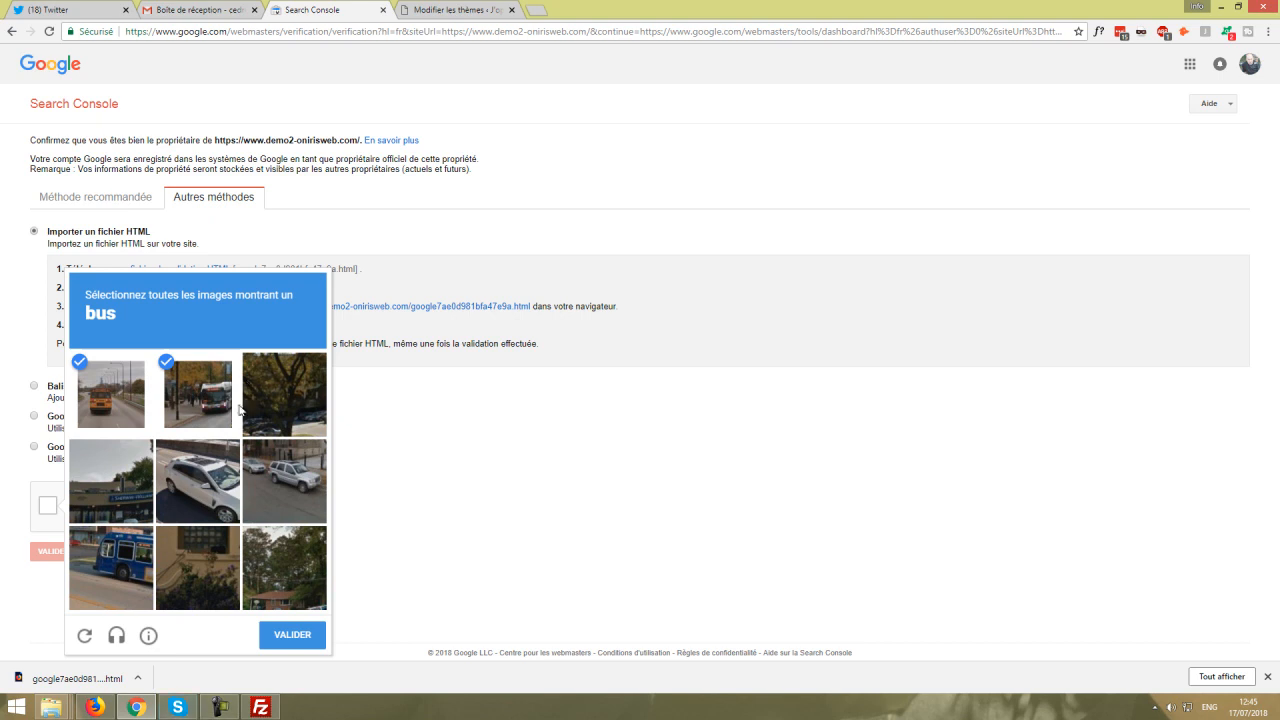
click(100, 563)
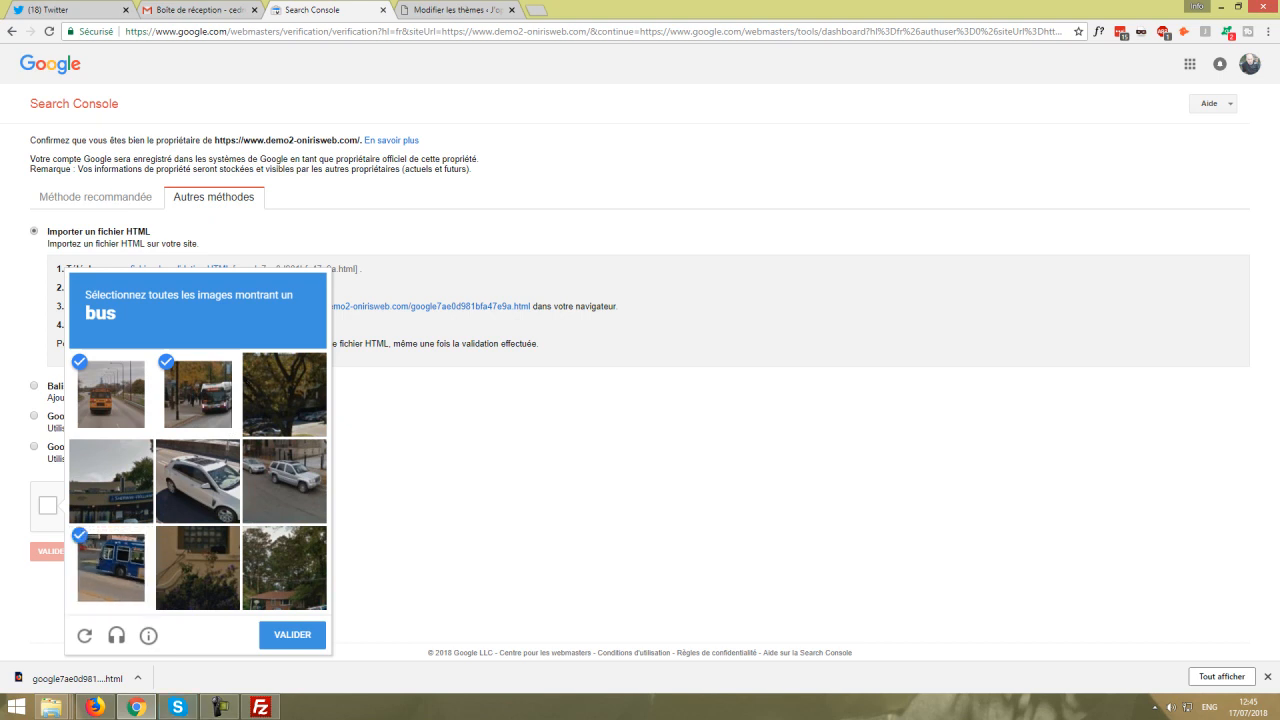
click(296, 640)
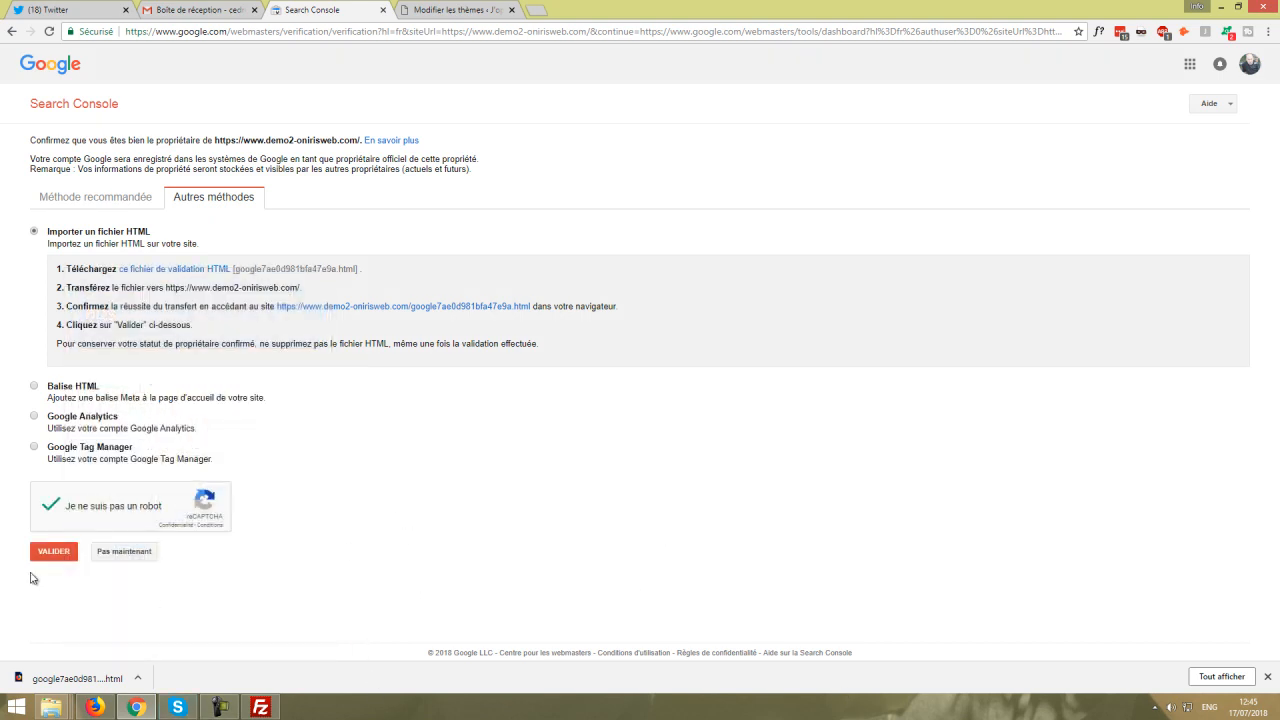
click(52, 552)
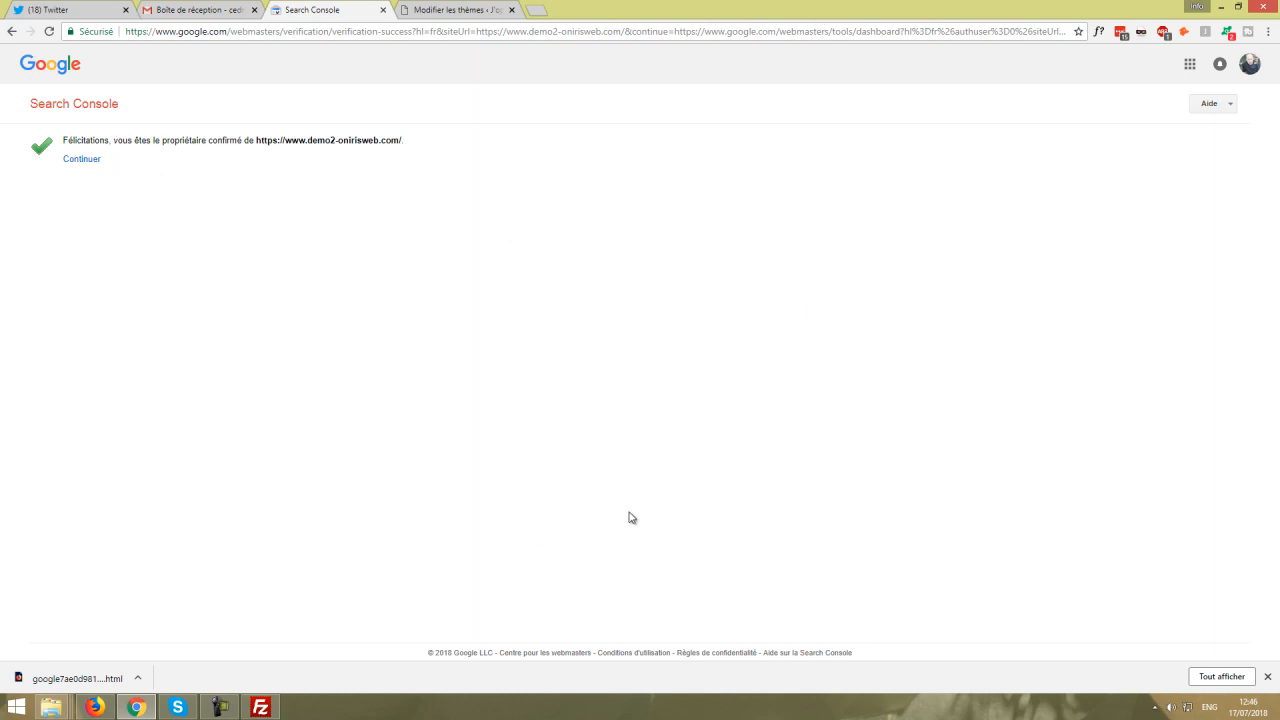
Select the uploaded validation file in FileZilla to review it, and return to Search Console to continue to the property's dashboard.
click(261, 707)
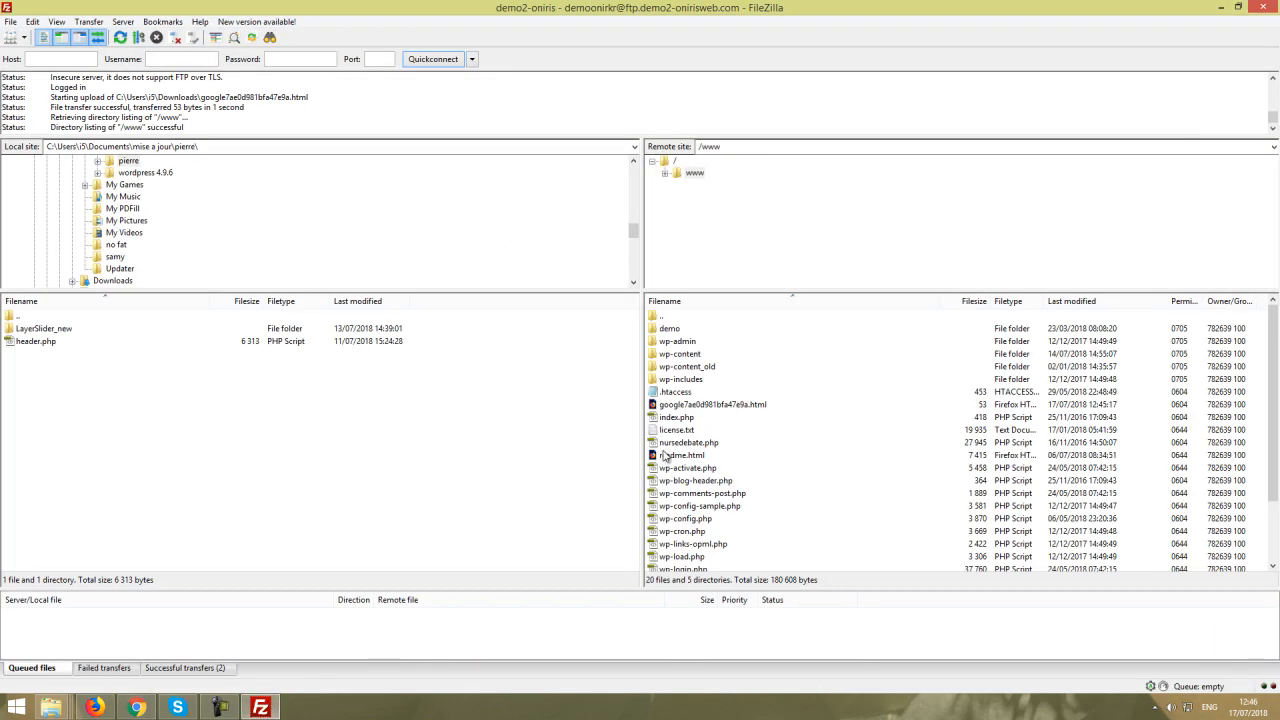
click(677, 408)
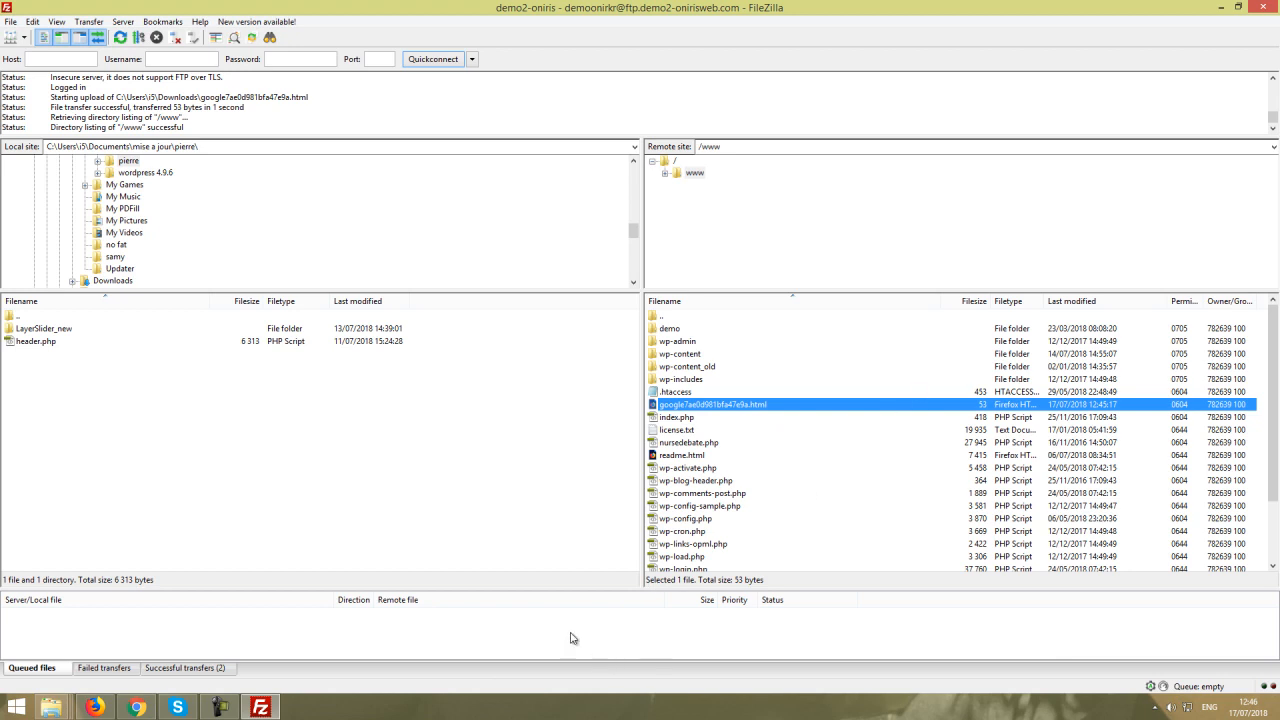
click(137, 707)
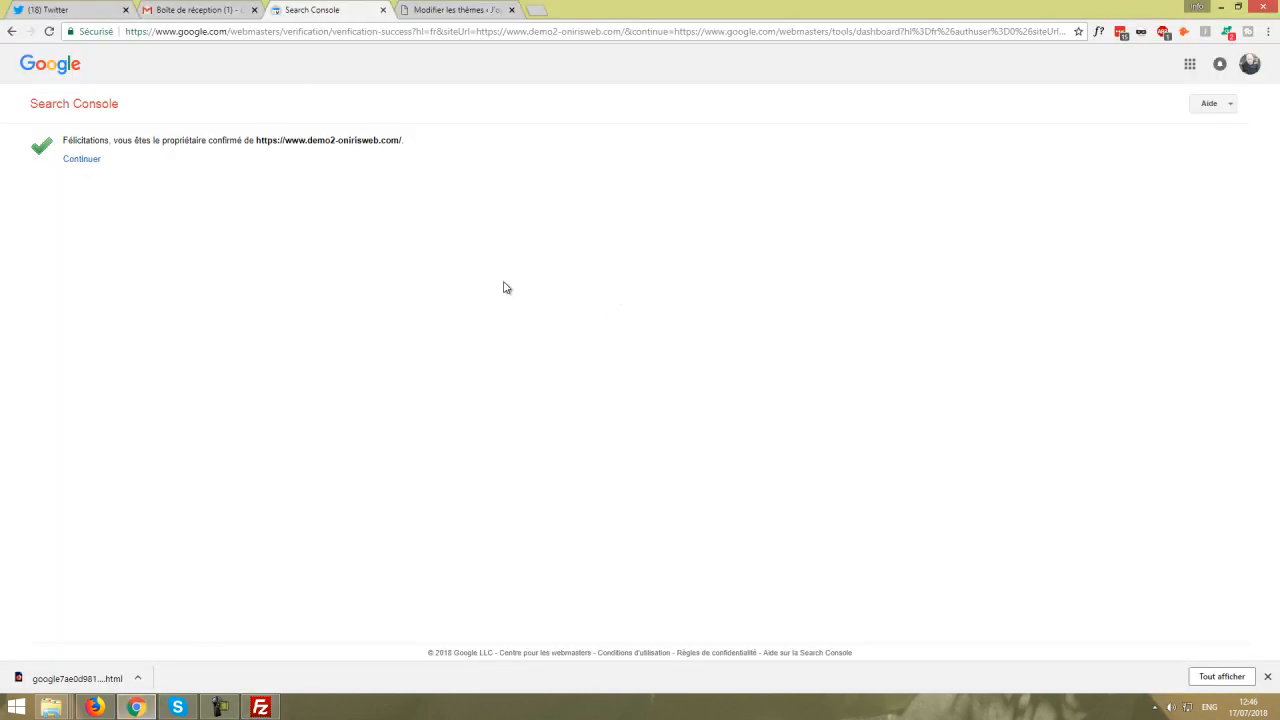
click(84, 159)
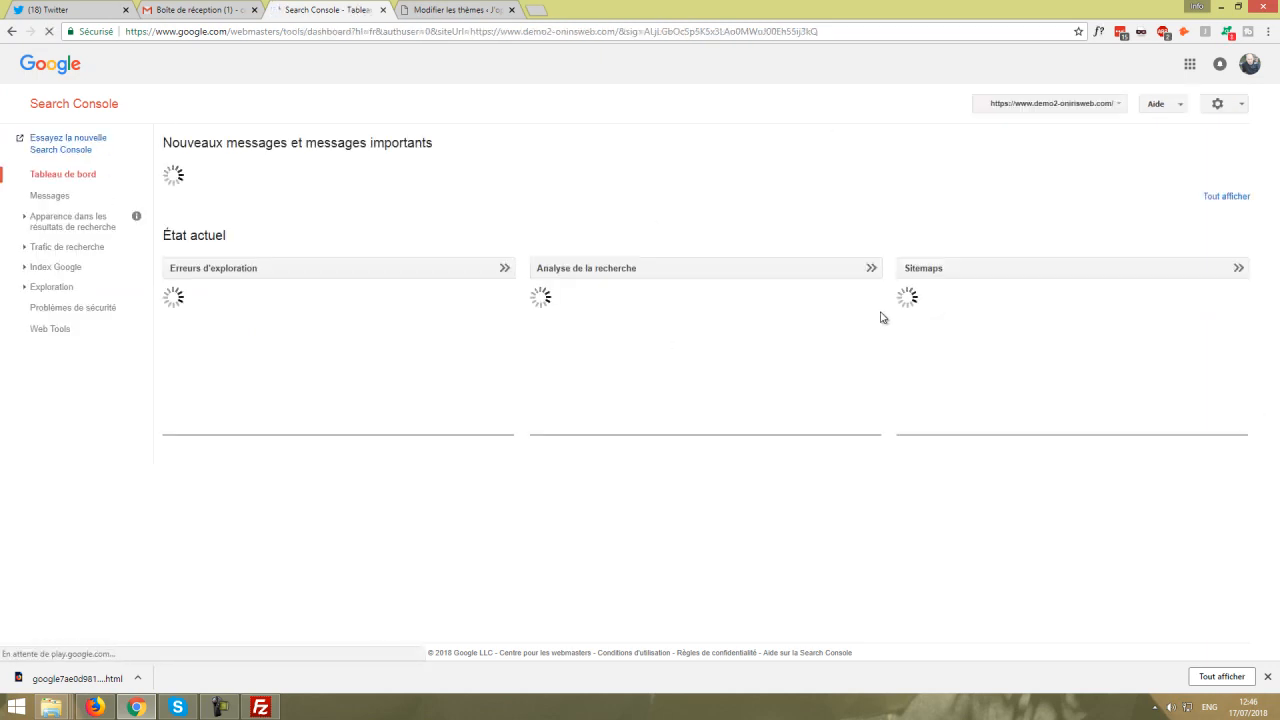